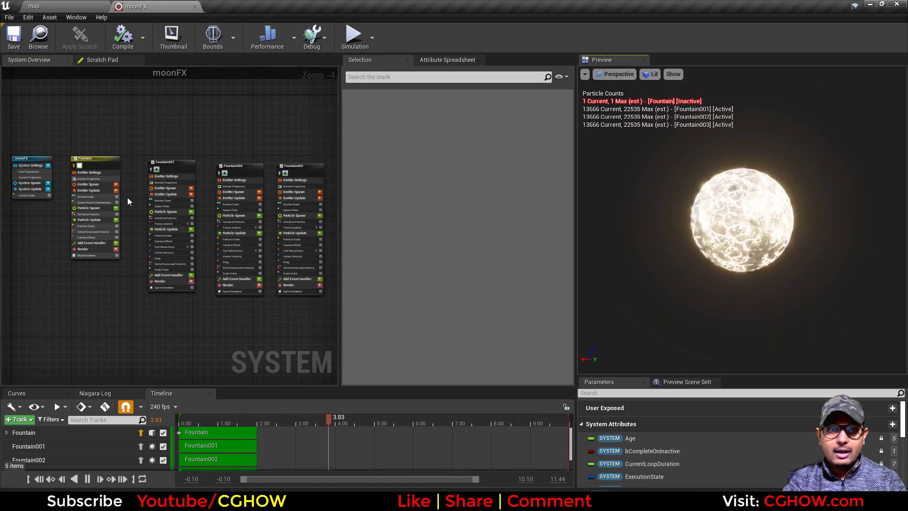
Step: Turn off isolation on the Fountain emitter and delete the Fountain001, Fountain002 and Fountain003 emitters from the moonFX system
{"action": "scroll", "coordinate": [221, 159], "scroll_direction": "up", "scroll_amount": 2}
{"action": "right_click_drag", "start_coordinate": [177, 138], "coordinate": [196, 119]}
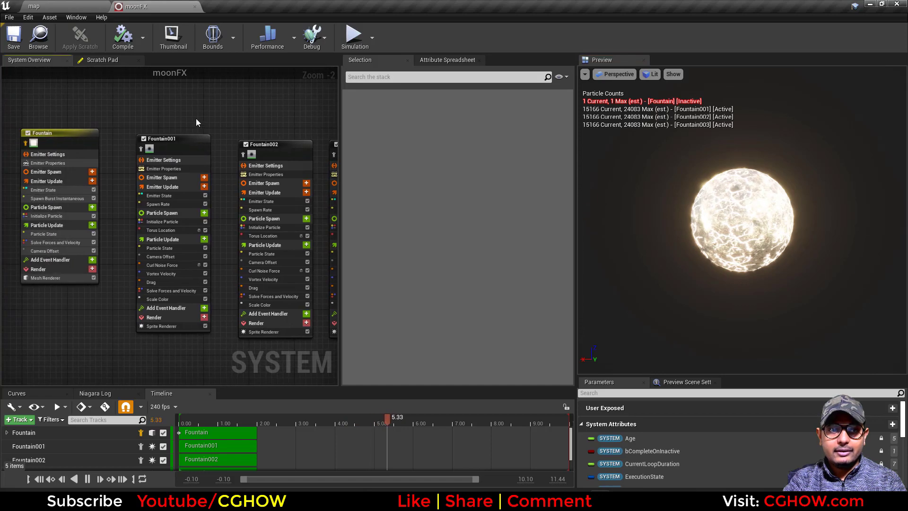
{"action": "left_click", "coordinate": [26, 143]}
{"action": "scroll", "coordinate": [255, 131], "scroll_direction": "down", "scroll_amount": 2}
{"action": "right_click_drag", "start_coordinate": [255, 132], "coordinate": [179, 125]}
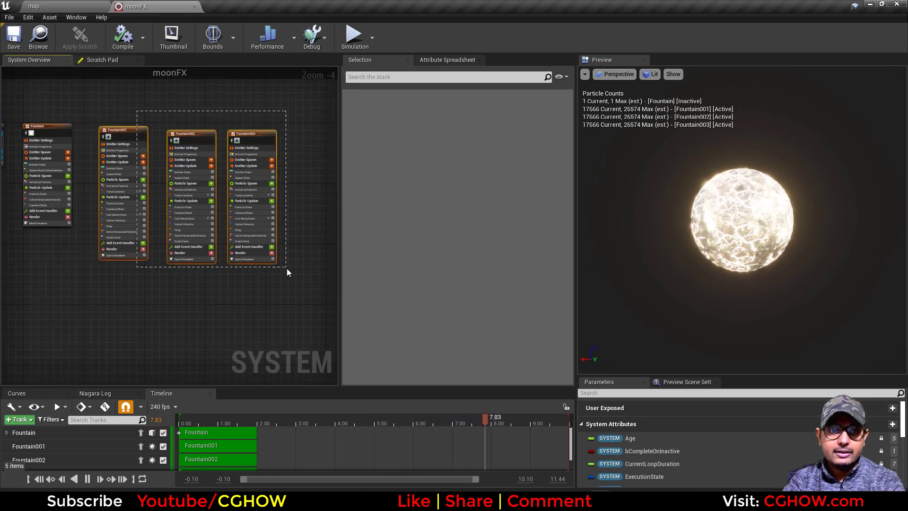
{"action": "left_click_drag", "start_coordinate": [286, 268], "coordinate": [285, 268]}
{"action": "key", "text": "Delete"}
{"action": "right_click_drag", "start_coordinate": [188, 236], "coordinate": [285, 279]}
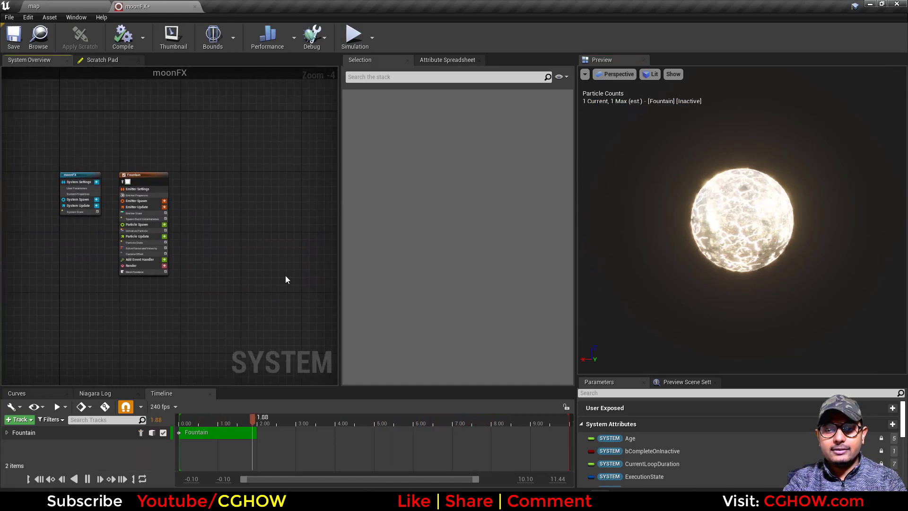
Step: Switch to the Chrome browser, view the uploaded videos on the CGHOW YouTube channel, and return to the Niagara editor
{"action": "left_click", "coordinate": [477, 500]}
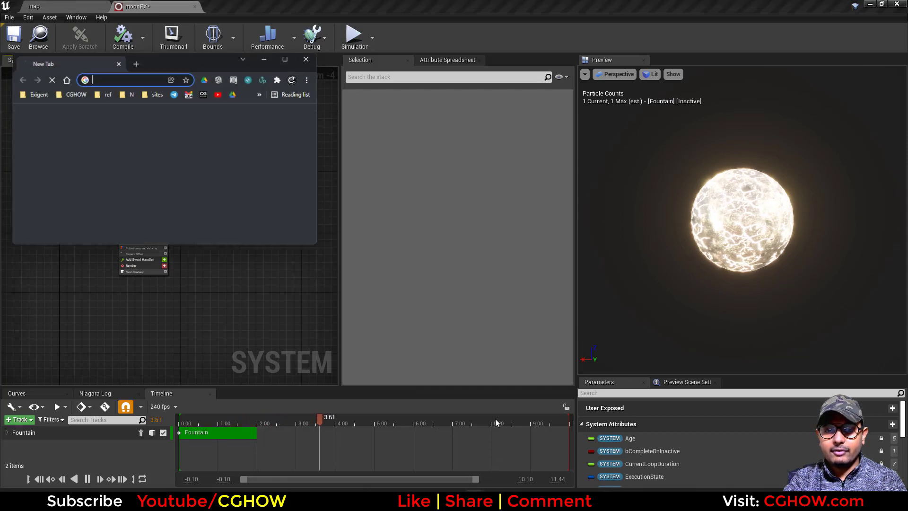
{"action": "left_click", "coordinate": [290, 57]}
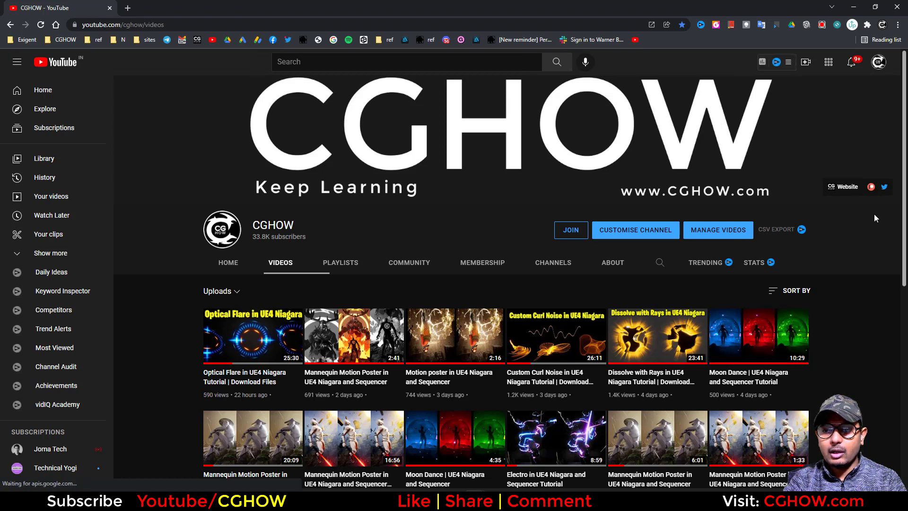
{"action": "left_click", "coordinate": [855, 6]}
Step: Review the Fountain emitter's Spawn Burst Instantaneous, Mesh Renderer and Camera Offset settings
{"action": "right_click_drag", "start_coordinate": [186, 180], "coordinate": [292, 169]}
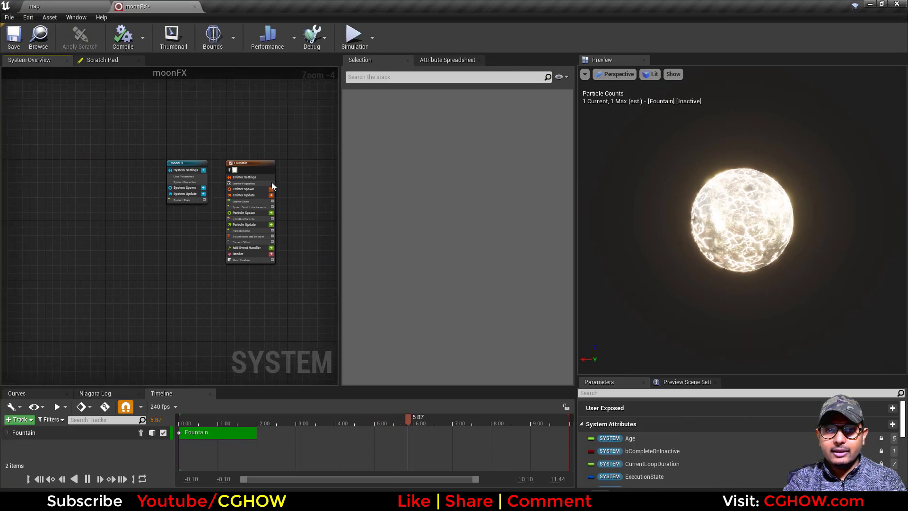
{"action": "scroll", "coordinate": [198, 180], "scroll_direction": "up", "scroll_amount": 4}
{"action": "right_click_drag", "start_coordinate": [243, 236], "coordinate": [148, 204]}
{"action": "left_click", "coordinate": [211, 198]}
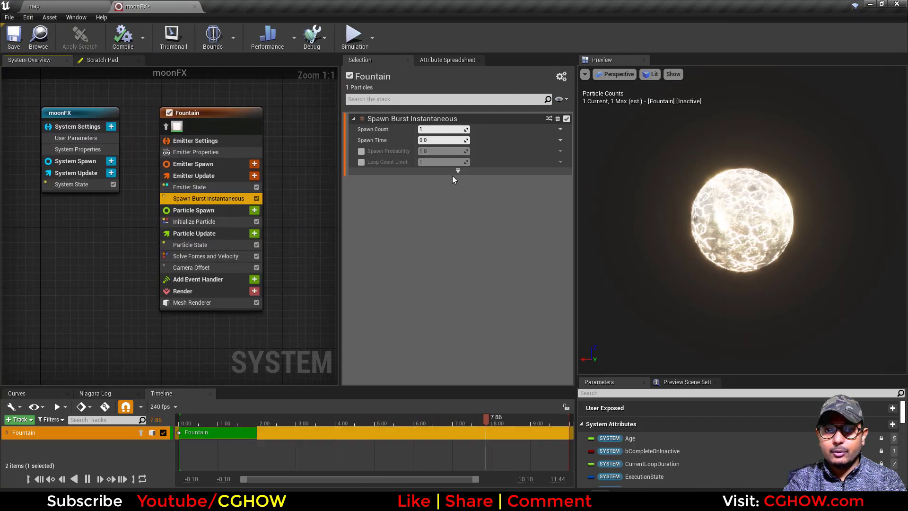
{"action": "left_click", "coordinate": [206, 245]}
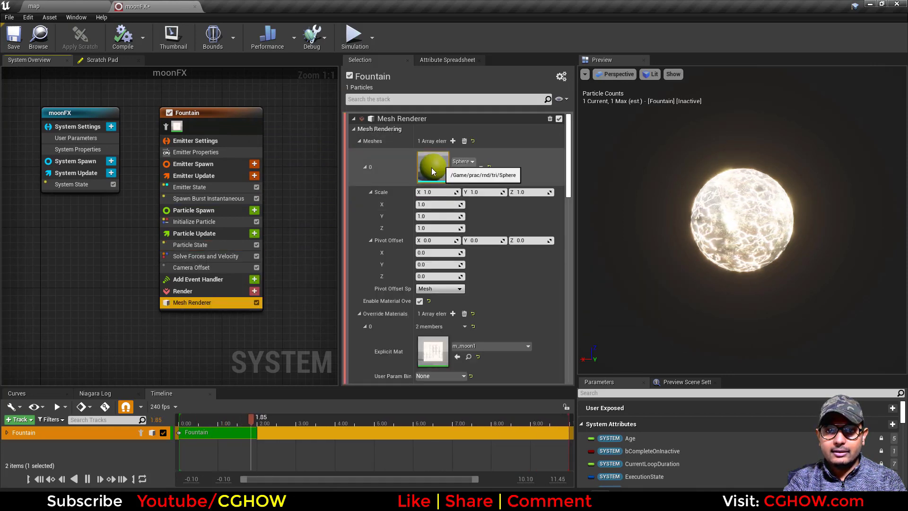
{"action": "left_click", "coordinate": [197, 269]}
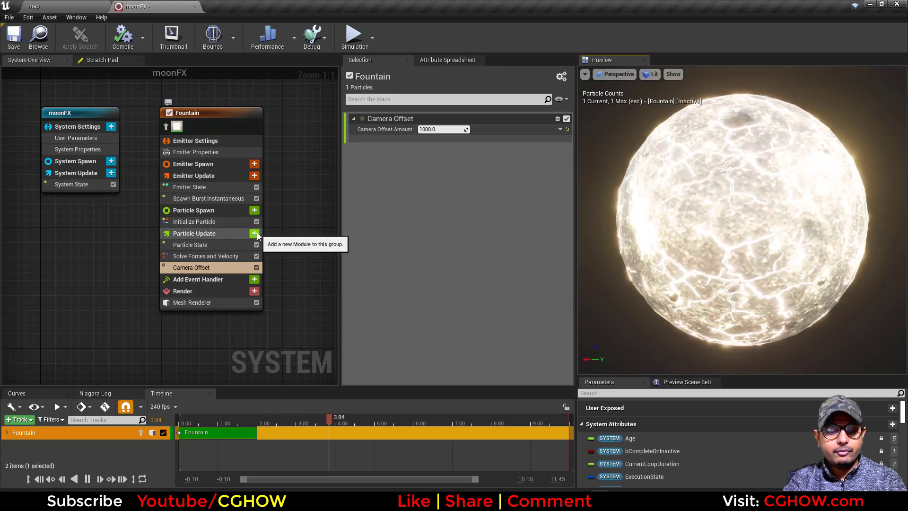
Step: Try an Update Mesh Orientation module in Fountain's Particle Update with rotation vector Z set to 1.0, and remove it again
{"action": "left_click", "coordinate": [255, 233]}
{"action": "type", "text": "upd"}
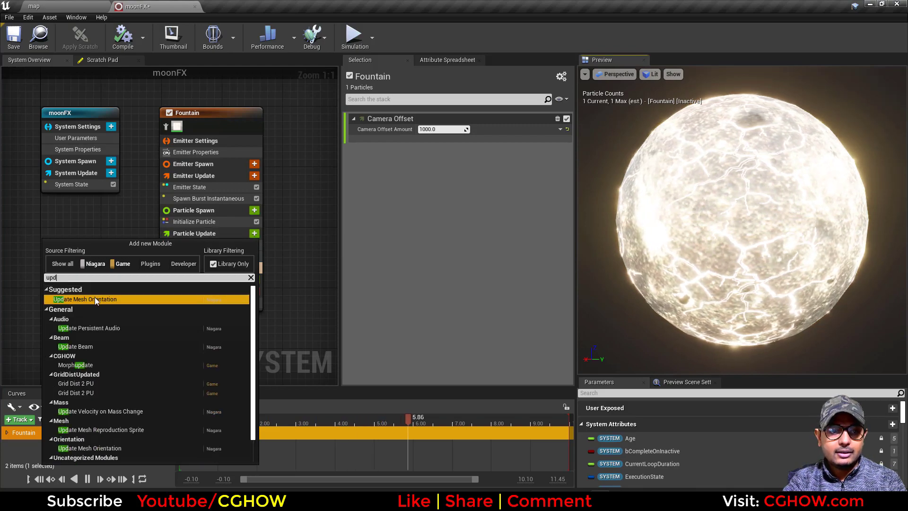
{"action": "left_click", "coordinate": [95, 298]}
{"action": "left_click", "coordinate": [524, 129]}
{"action": "type", "text": "1"}
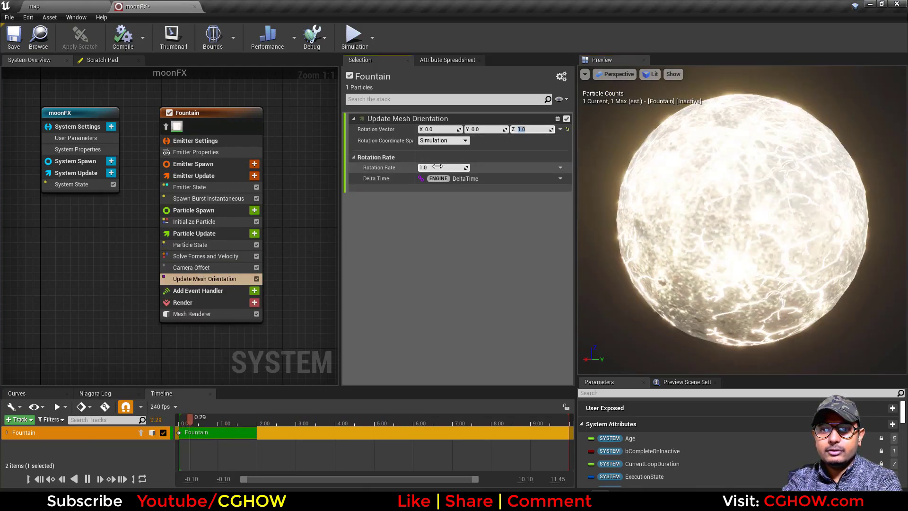
{"action": "left_click", "coordinate": [437, 167]}
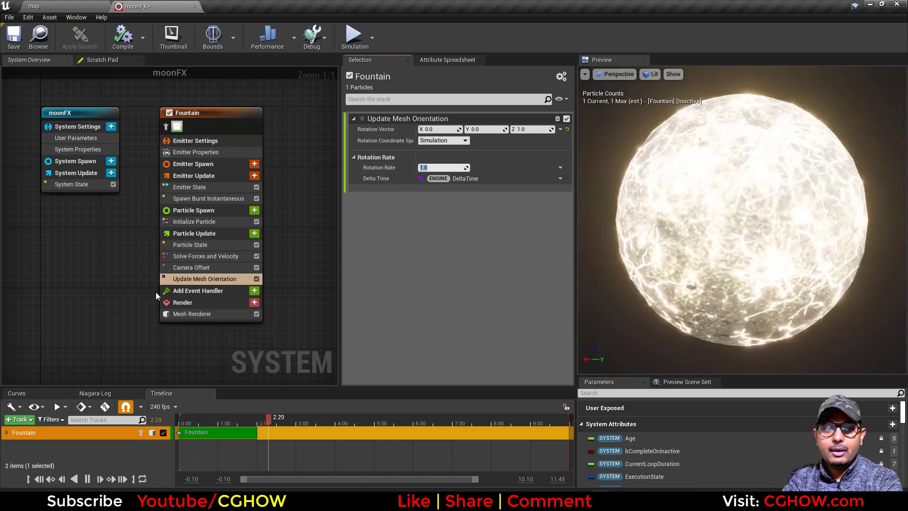
{"action": "left_click", "coordinate": [185, 280]}
{"action": "key", "text": "Delete"}
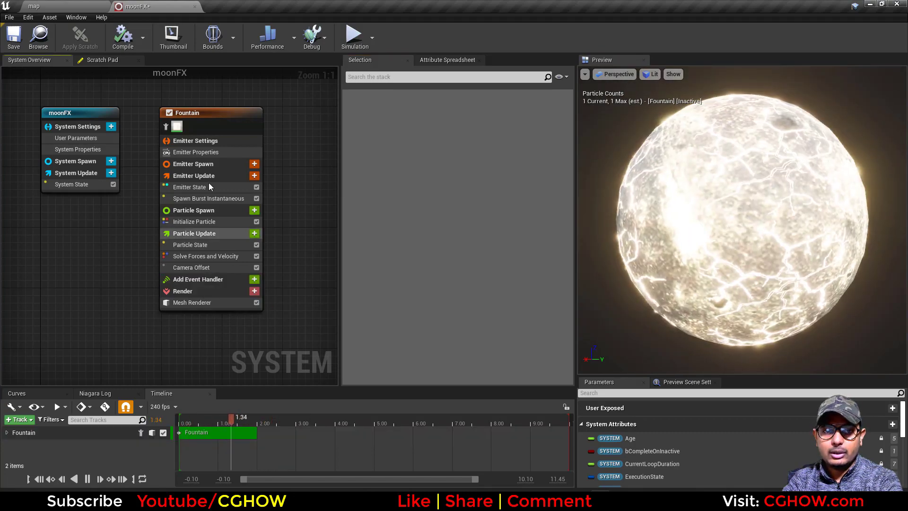
Step: Close the moonFX system, select the Debris 6 actor in the level and open its debris6 Niagara system
{"action": "left_click", "coordinate": [194, 6]}
{"action": "right_click_drag", "start_coordinate": [475, 187], "coordinate": [520, 198]}
{"action": "mouse_move", "coordinate": [613, 236]}
{"action": "right_mouse_down"}
{"action": "mouse_move", "coordinate": [591, 241]}
{"action": "mouse_move", "coordinate": [609, 260]}
{"action": "mouse_move", "coordinate": [586, 241]}
{"action": "mouse_move", "coordinate": [613, 236]}
{"action": "right_mouse_up"}
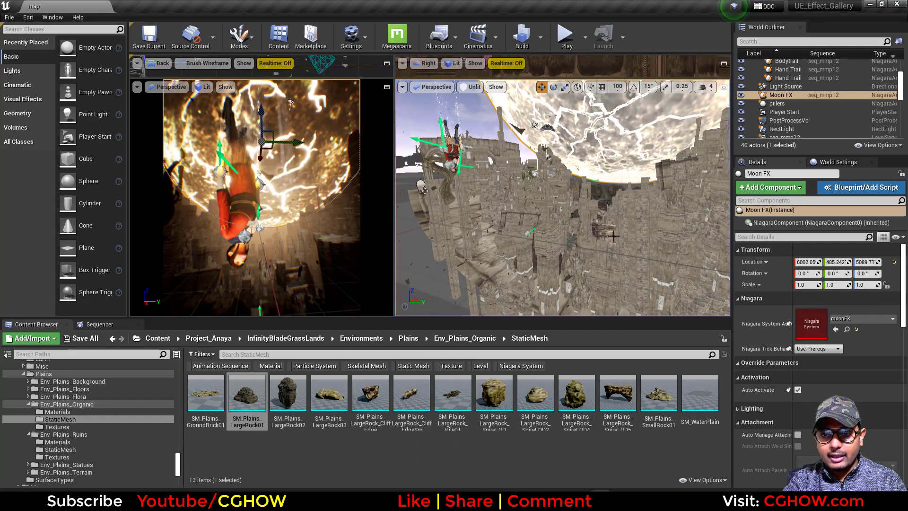
{"action": "left_click", "coordinate": [528, 233]}
{"action": "scroll", "coordinate": [500, 231], "scroll_direction": "down", "scroll_amount": 2}
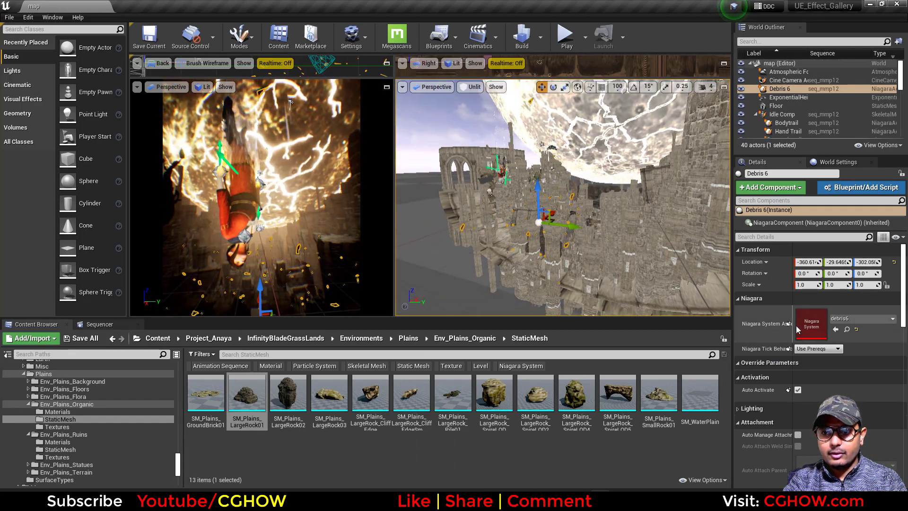
{"action": "double_click", "coordinate": [806, 321]}
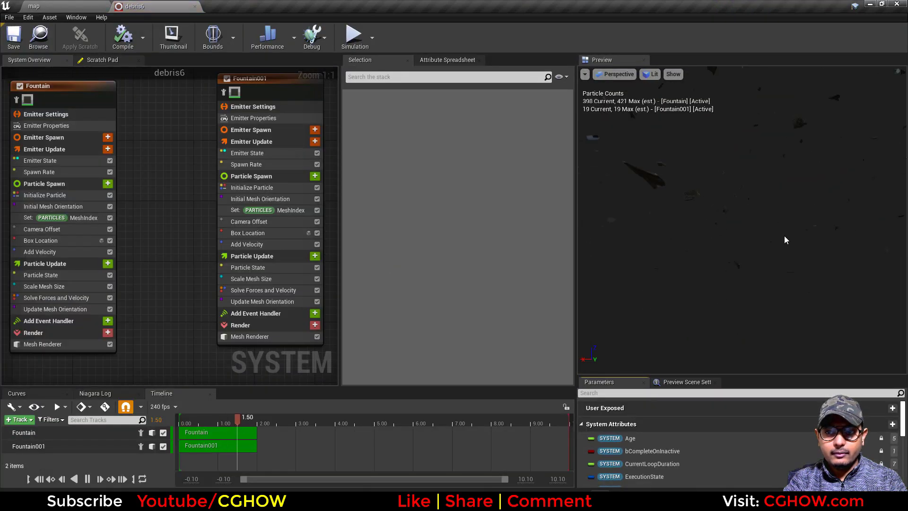
Step: Isolate the Fountain and Fountain001 emitters in turn to compare their debris, and check the spawn rate of Fountain001
{"action": "scroll", "coordinate": [222, 226], "scroll_direction": "down", "scroll_amount": 5}
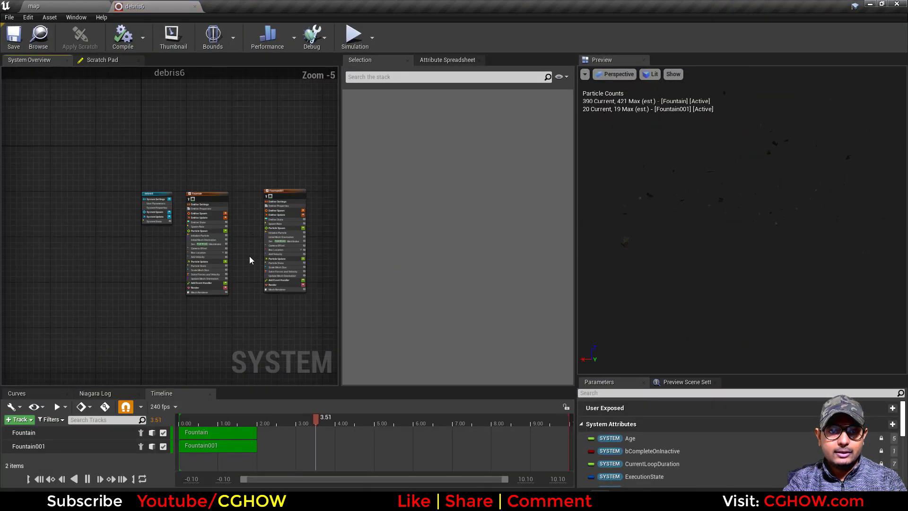
{"action": "scroll", "coordinate": [171, 200], "scroll_direction": "up", "scroll_amount": 5}
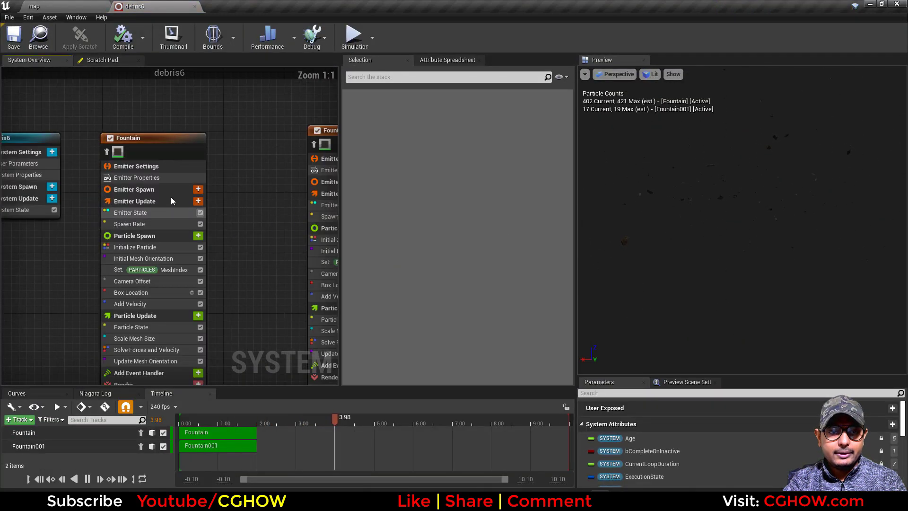
{"action": "left_click", "coordinate": [107, 152]}
{"action": "right_click_drag", "start_coordinate": [222, 180], "coordinate": [143, 161]}
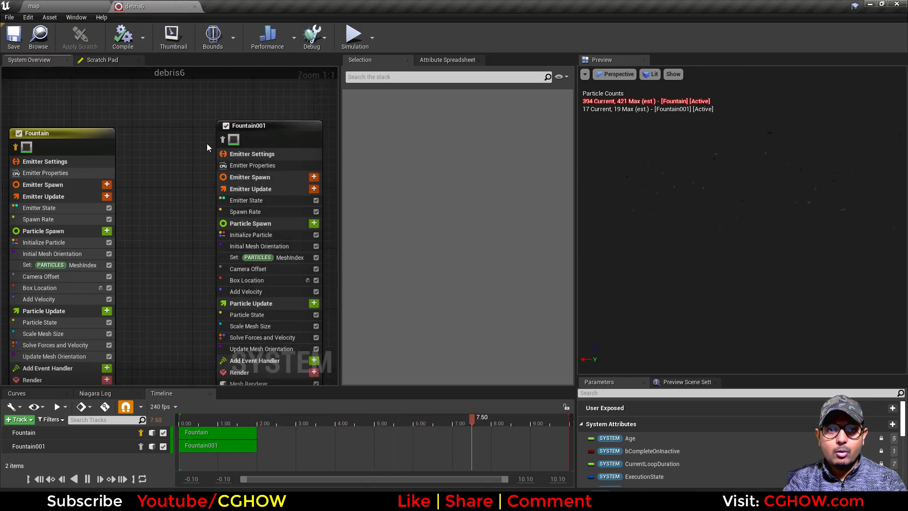
{"action": "left_click", "coordinate": [222, 142]}
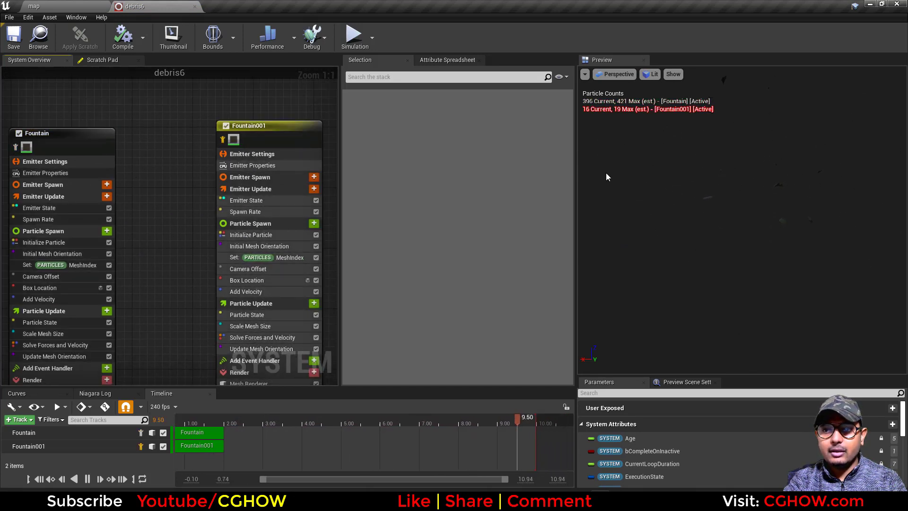
{"action": "left_click", "coordinate": [270, 211]}
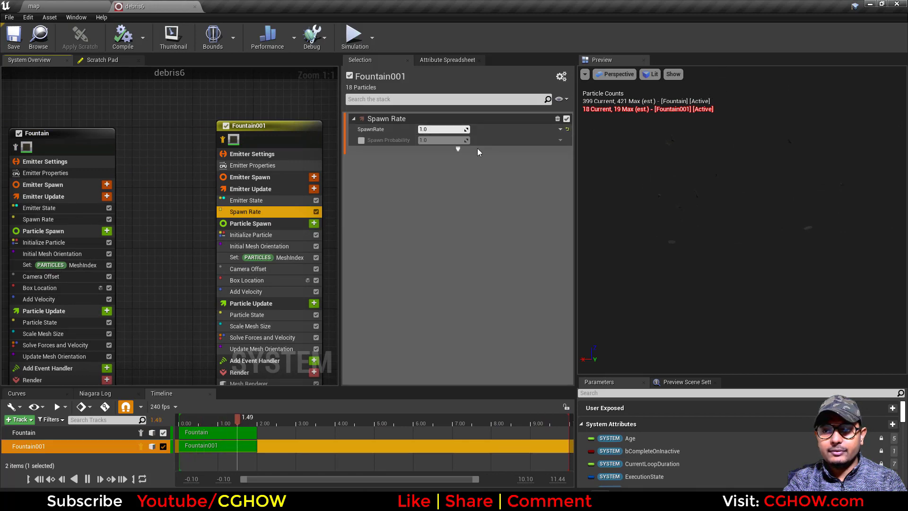
Step: Isolate the Fountain emitter and check its spawn rate
{"action": "right_click_drag", "start_coordinate": [179, 166], "coordinate": [282, 159]}
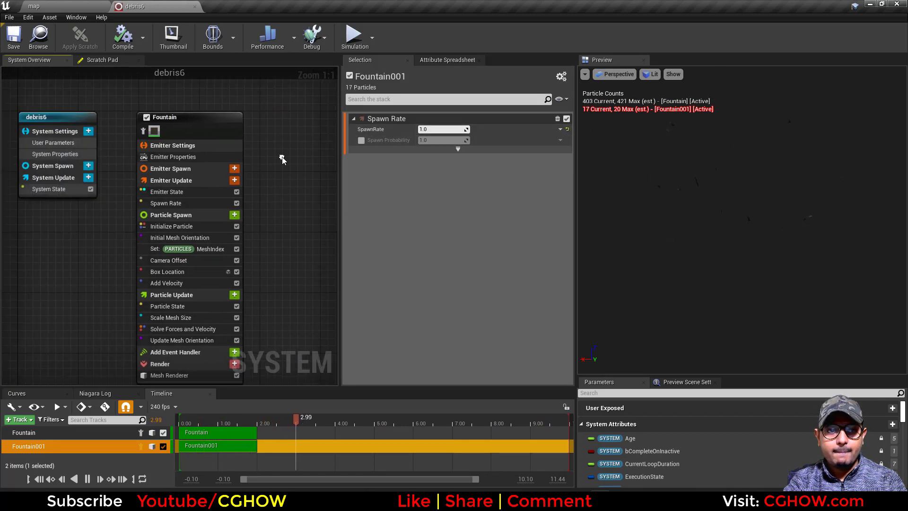
{"action": "left_click", "coordinate": [143, 131]}
{"action": "left_click", "coordinate": [173, 204]}
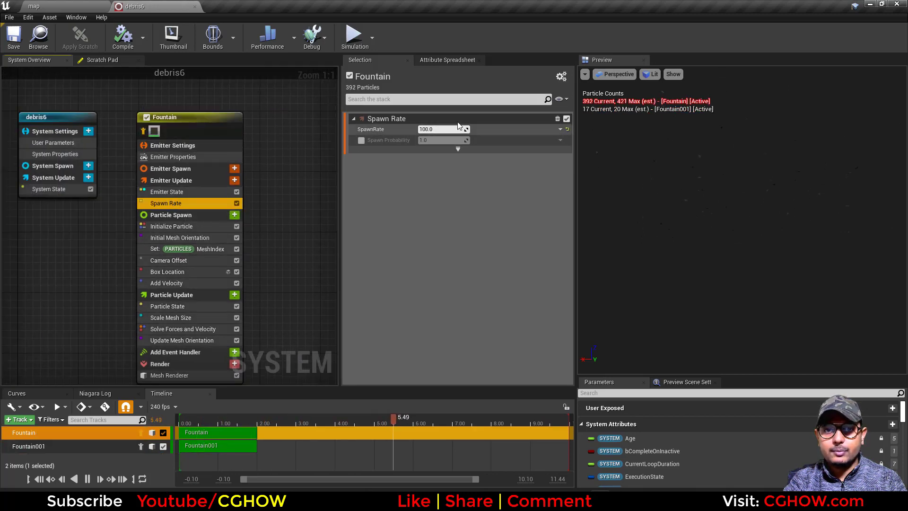
Step: Examine the meshes and override material in Fountain's Mesh Renderer, and the random range that sets its MeshIndex
{"action": "right_click_drag", "start_coordinate": [273, 227], "coordinate": [300, 146]}
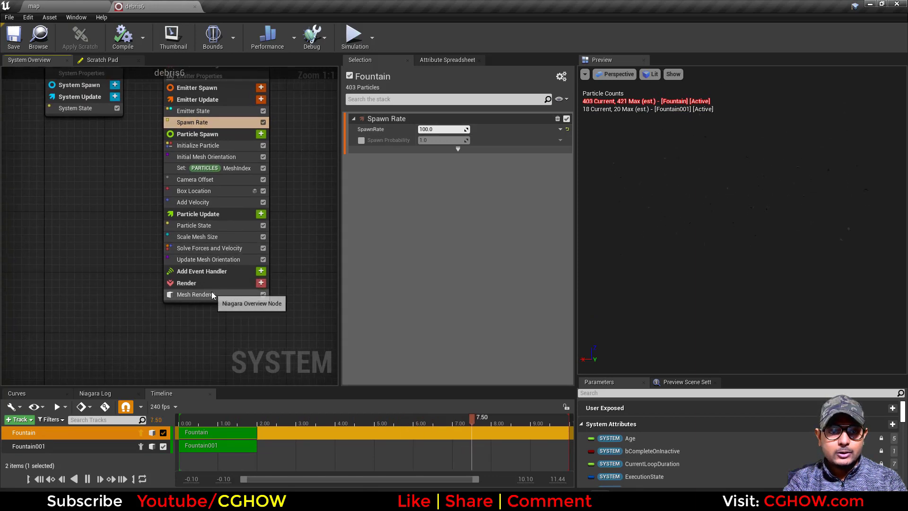
{"action": "left_click", "coordinate": [194, 294]}
{"action": "scroll", "coordinate": [436, 165], "scroll_direction": "down", "scroll_amount": 7}
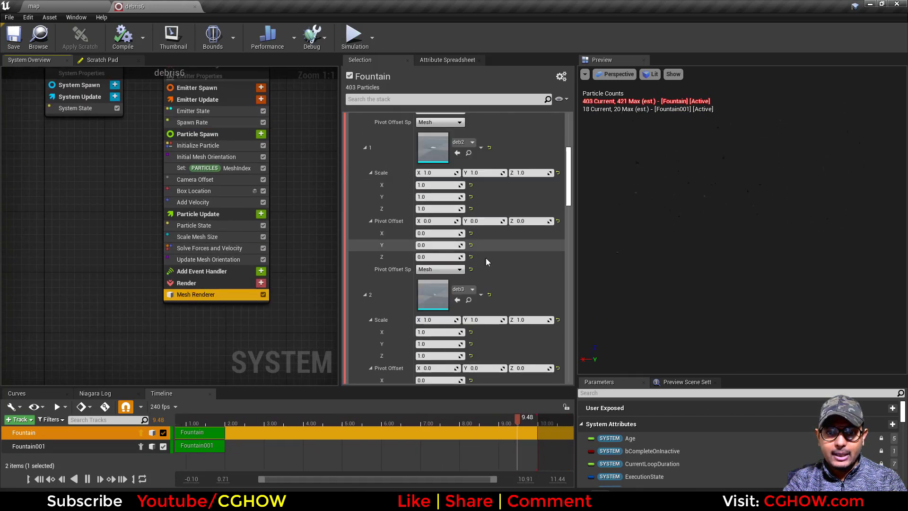
{"action": "scroll", "coordinate": [441, 276], "scroll_direction": "down", "scroll_amount": 4}
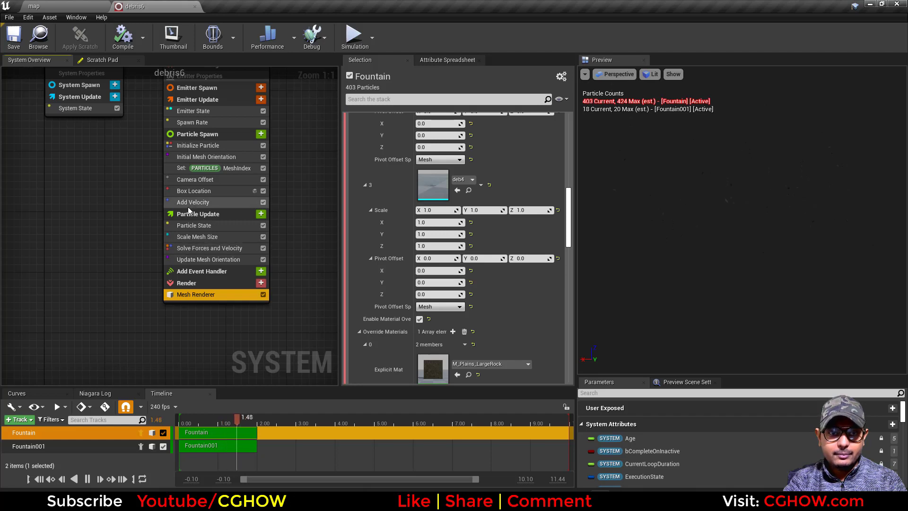
{"action": "right_click_drag", "start_coordinate": [236, 163], "coordinate": [210, 229]}
{"action": "left_click", "coordinate": [211, 234]}
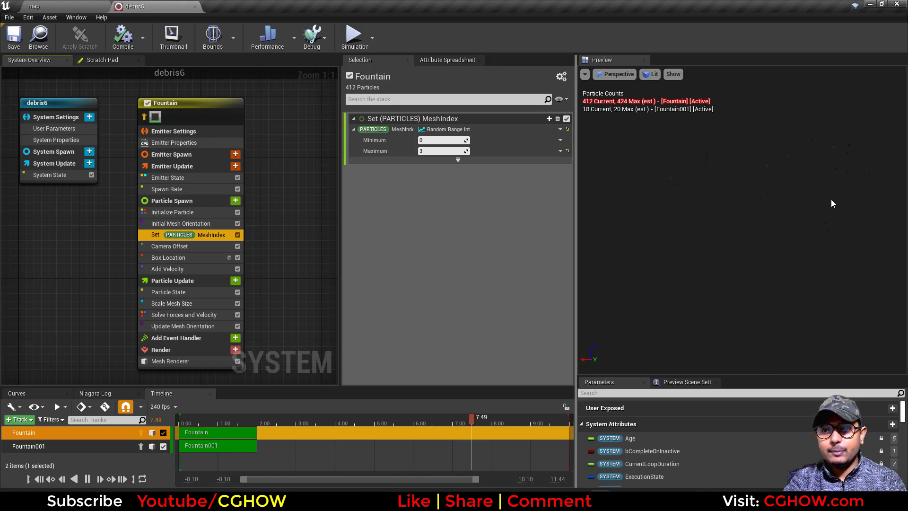
Step: Review Fountain's Spawn Rate and the lifetime, color, sprite size and mesh scale settings in Initialize Particle
{"action": "left_click", "coordinate": [191, 189]}
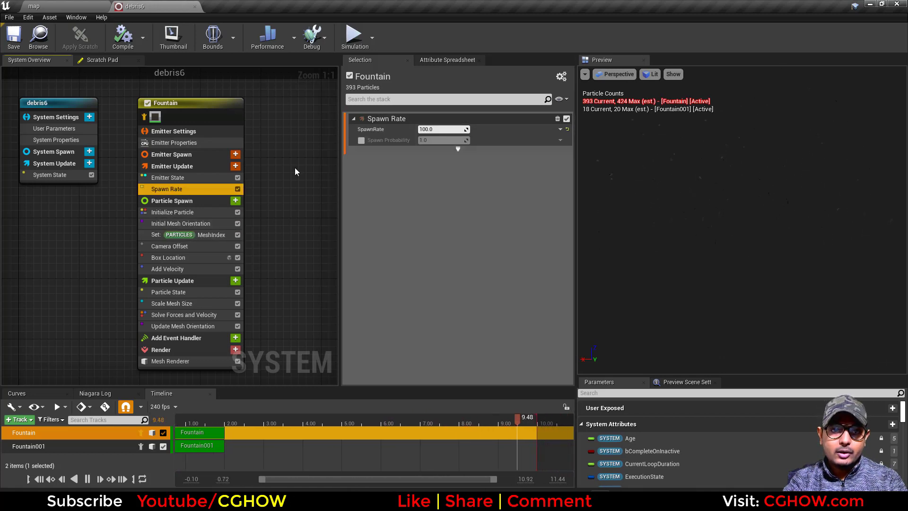
{"action": "left_click", "coordinate": [171, 213]}
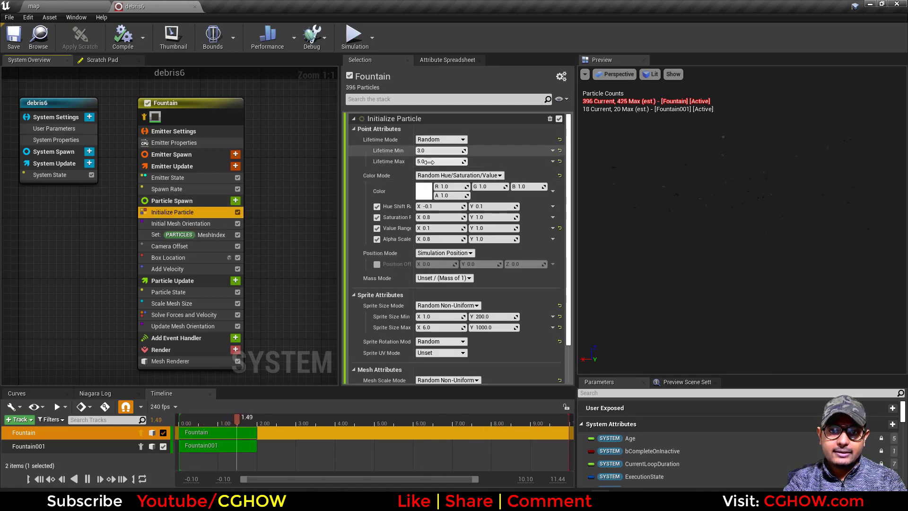
{"action": "scroll", "coordinate": [454, 250], "scroll_direction": "down", "scroll_amount": 3}
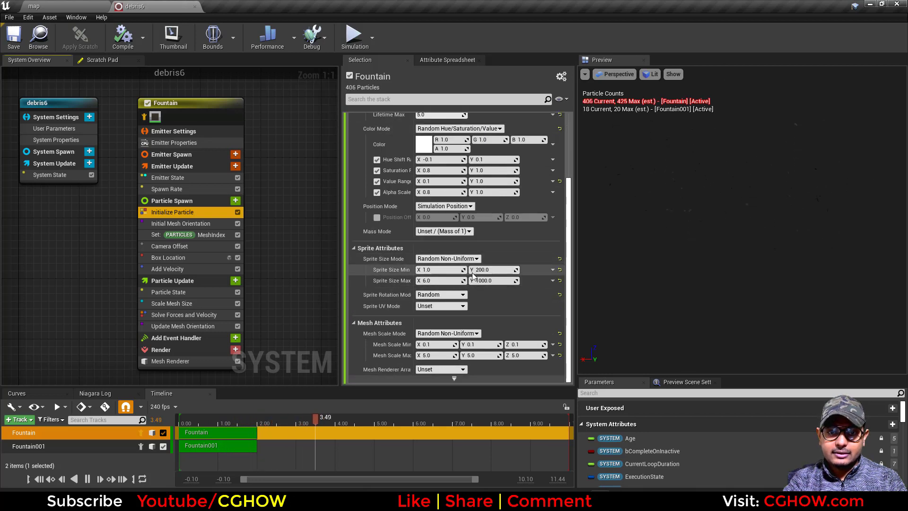
Step: Review Fountain's Initial Mesh Orientation, MeshIndex and Camera Offset settings
{"action": "left_click", "coordinate": [199, 224]}
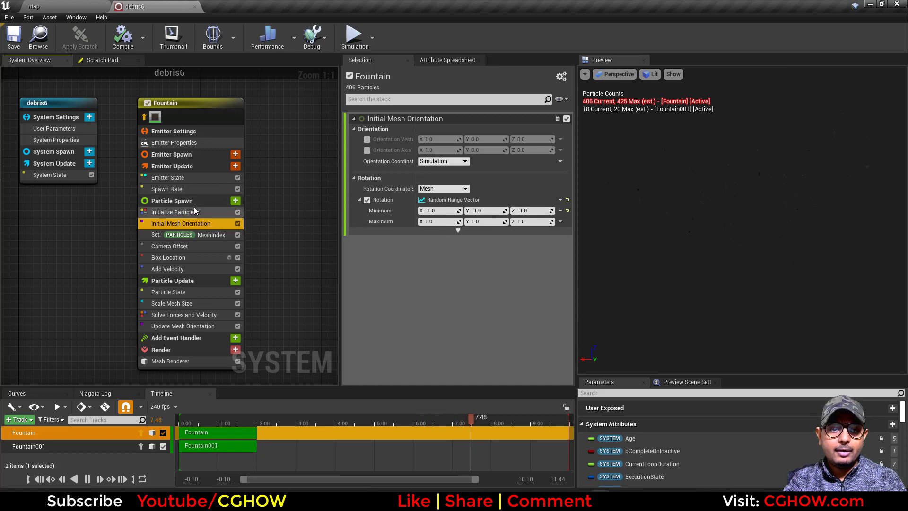
{"action": "left_click", "coordinate": [207, 235]}
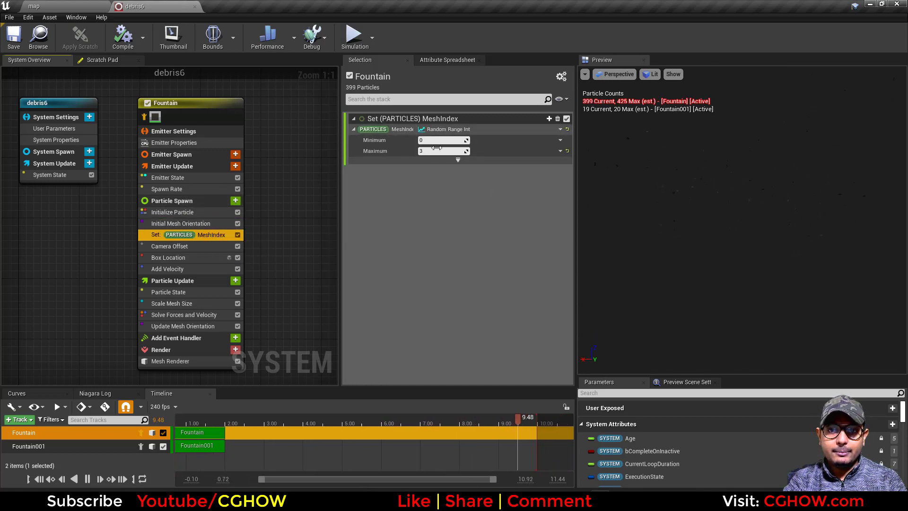
{"action": "left_click", "coordinate": [187, 247]}
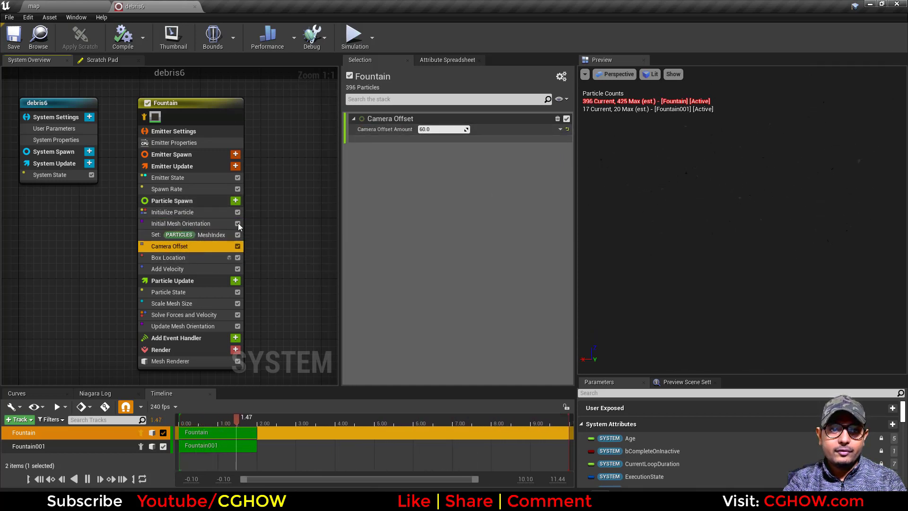
Step: Show the Box Location settings of Fountain and turn on debug drawing of its spawn box in the preview
{"action": "left_click", "coordinate": [179, 258]}
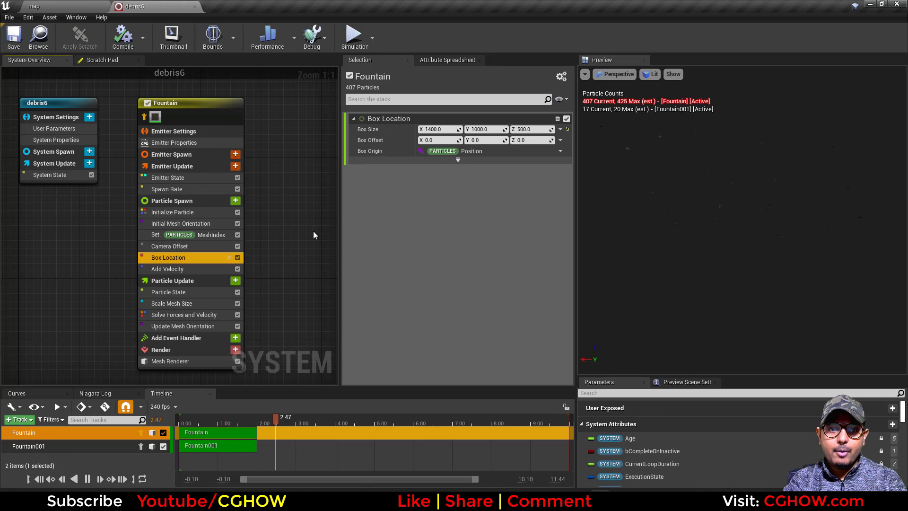
{"action": "left_click", "coordinate": [230, 258]}
{"action": "left_click_drag", "start_coordinate": [718, 261], "coordinate": [751, 264]}
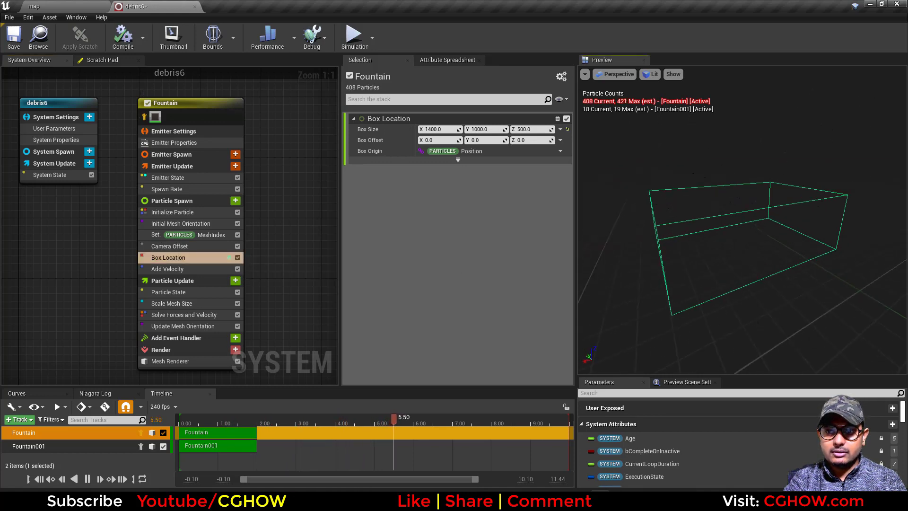
Step: Turn off Fountain's spawn box debug drawing and review its Add Velocity, Scale Mesh Size and Update Mesh Orientation settings
{"action": "left_click", "coordinate": [229, 258]}
{"action": "left_click", "coordinate": [187, 268]}
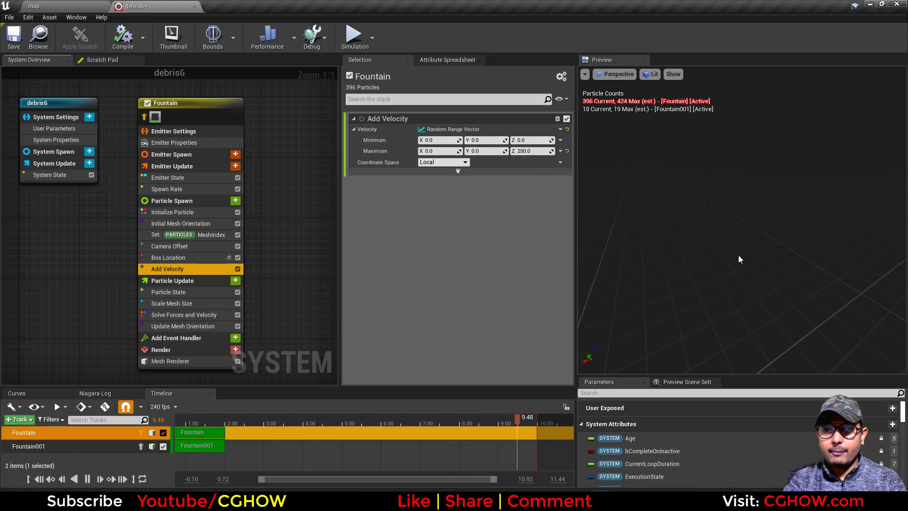
{"action": "right_click_drag", "start_coordinate": [228, 304], "coordinate": [253, 242]}
{"action": "left_click", "coordinate": [222, 242]}
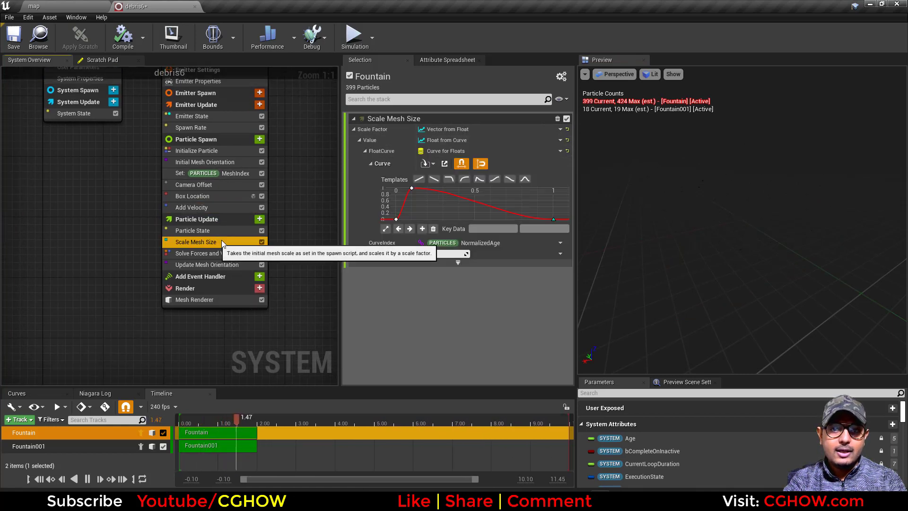
{"action": "left_click", "coordinate": [208, 264]}
Step: Review Fountain001's Initialize Particle settings, including lifetime, color and mesh scale, and its Spawn Rate
{"action": "right_click_drag", "start_coordinate": [318, 167], "coordinate": [158, 217]}
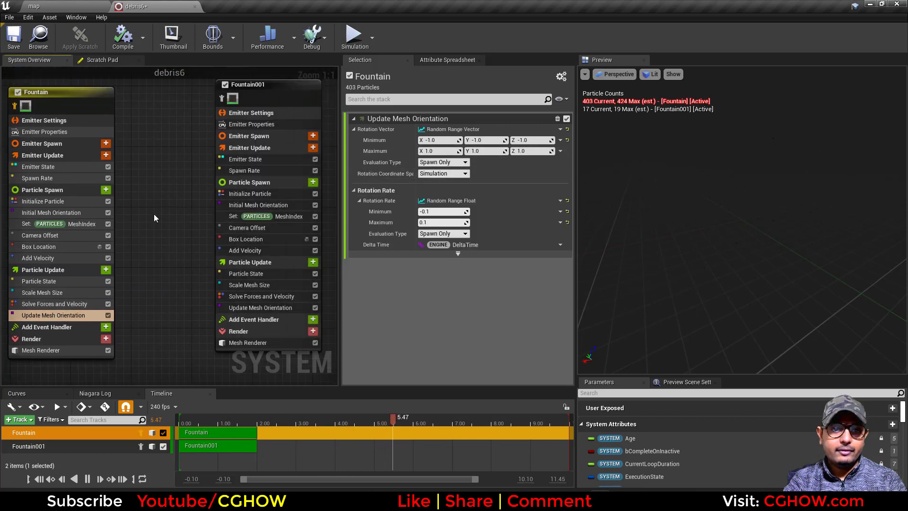
{"action": "left_click", "coordinate": [251, 193]}
{"action": "scroll", "coordinate": [469, 355], "scroll_direction": "down", "scroll_amount": 5}
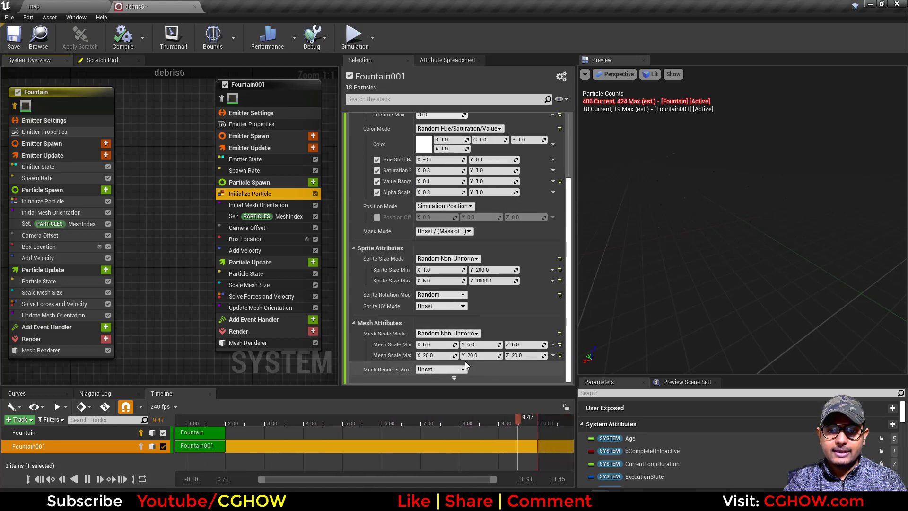
{"action": "left_click", "coordinate": [235, 169]}
{"action": "right_click_drag", "start_coordinate": [147, 92], "coordinate": [242, 96]}
Step: Return to the map level, select the Cine Camera Actor and look over its placement relative to the character, ruins and moon
{"action": "left_click", "coordinate": [194, 6]}
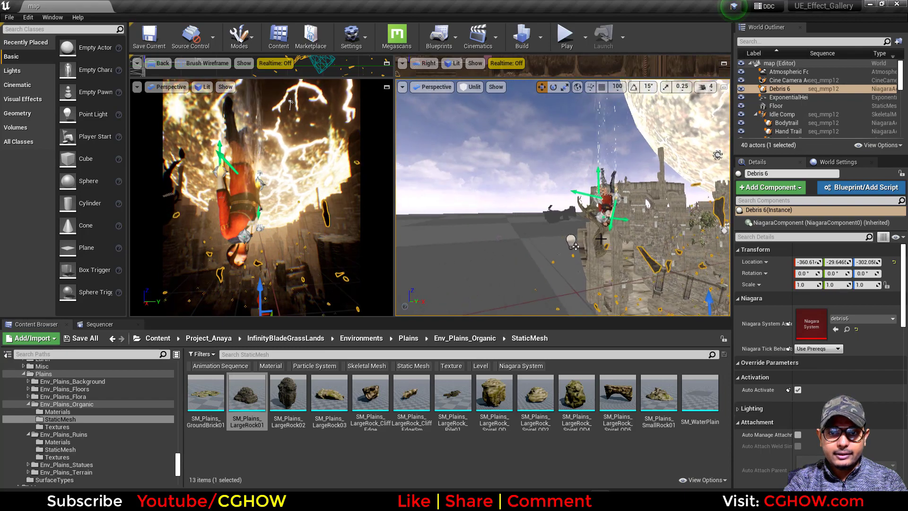
{"action": "left_click", "coordinate": [565, 215]}
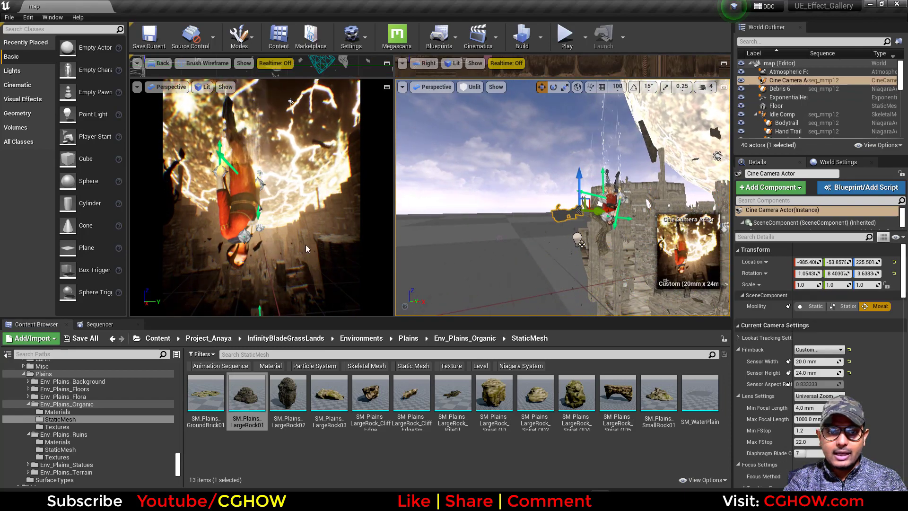
{"action": "right_click_drag", "start_coordinate": [581, 244], "coordinate": [583, 221]}
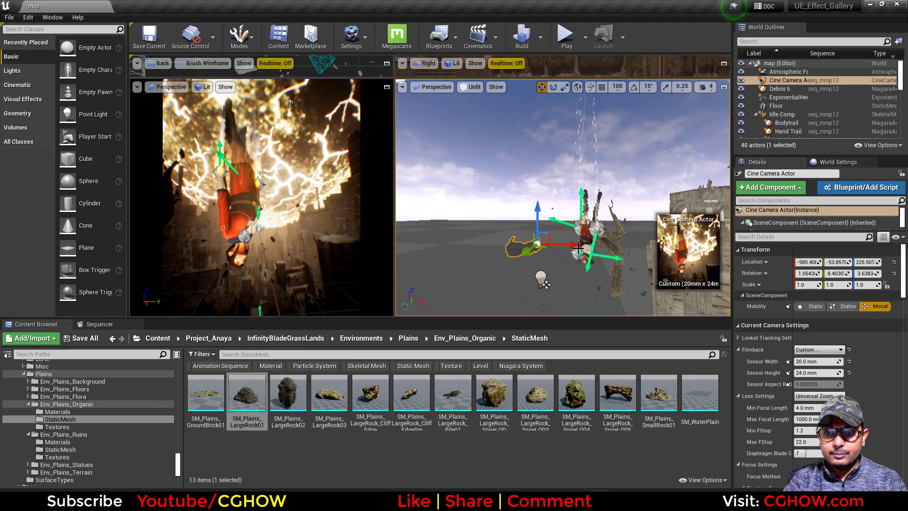
{"action": "right_click_drag", "start_coordinate": [582, 221], "coordinate": [685, 225]}
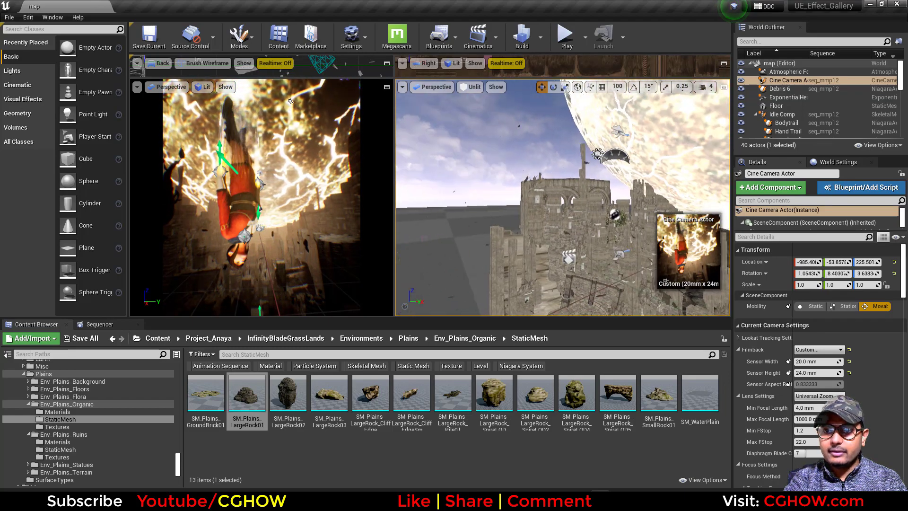
{"action": "right_click_drag", "start_coordinate": [600, 212], "coordinate": [527, 285]}
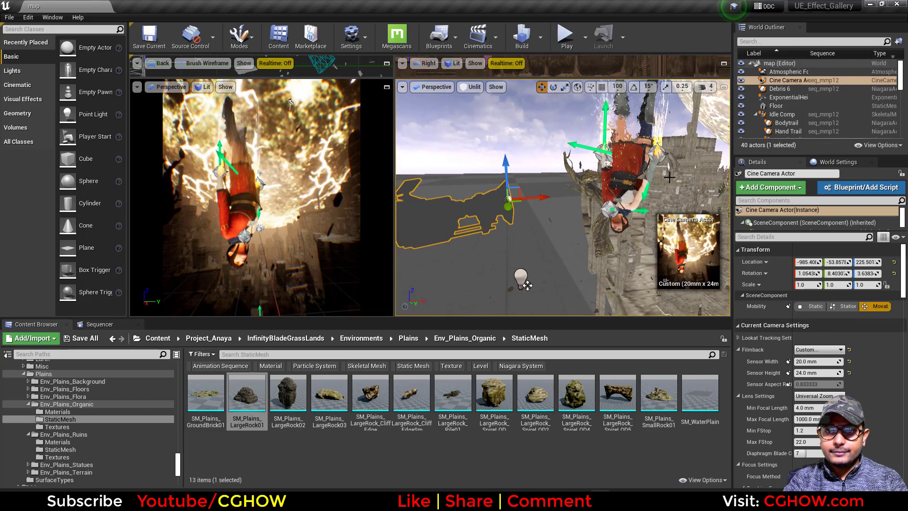
Step: Show the seq_mmp12 sequence and go through its Bodytrail, Debris 6, Hand Trail, Moon FX and Speedlines 6 tracks
{"action": "left_click", "coordinate": [97, 324]}
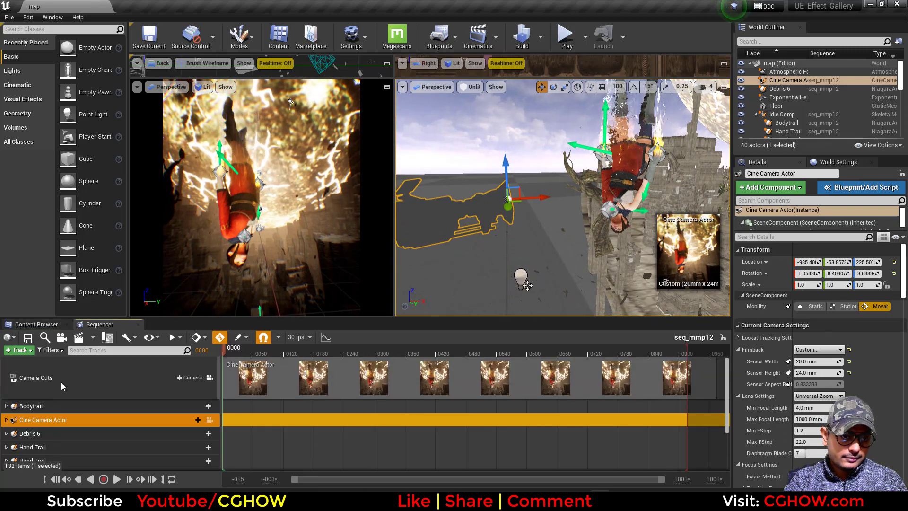
{"action": "left_click", "coordinate": [46, 406]}
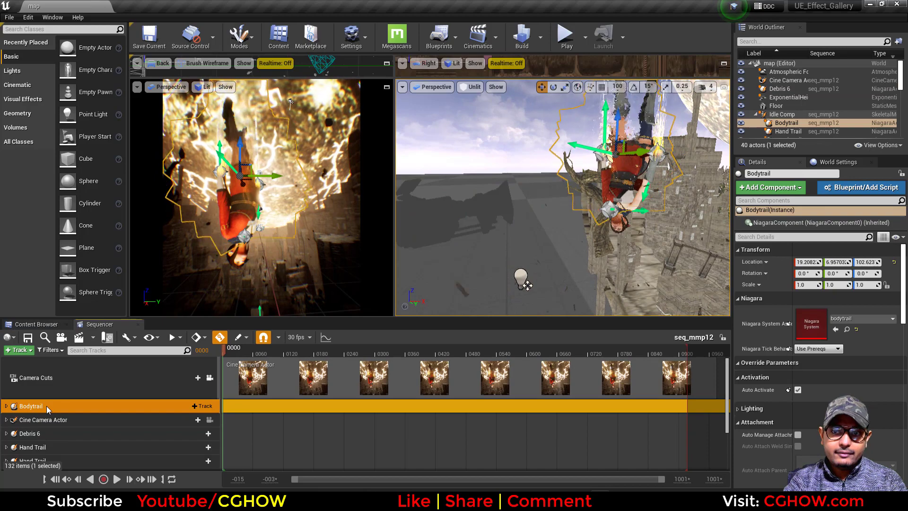
{"action": "left_click", "coordinate": [47, 433]}
{"action": "scroll", "coordinate": [55, 420], "scroll_direction": "down", "scroll_amount": 2}
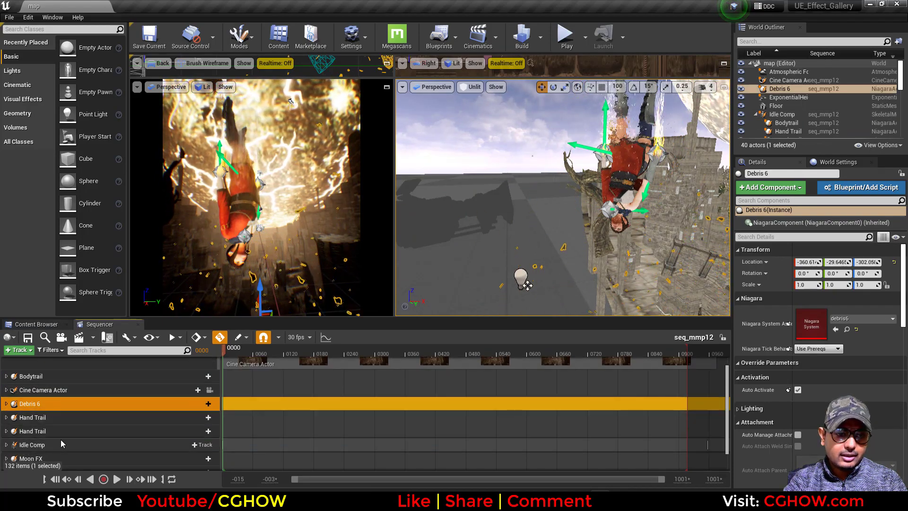
{"action": "left_click", "coordinate": [42, 419]}
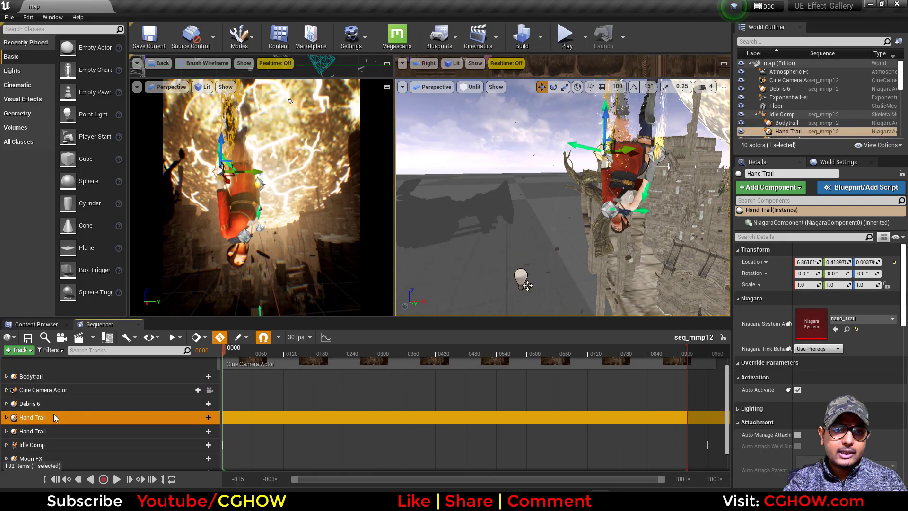
{"action": "left_click", "coordinate": [52, 431]}
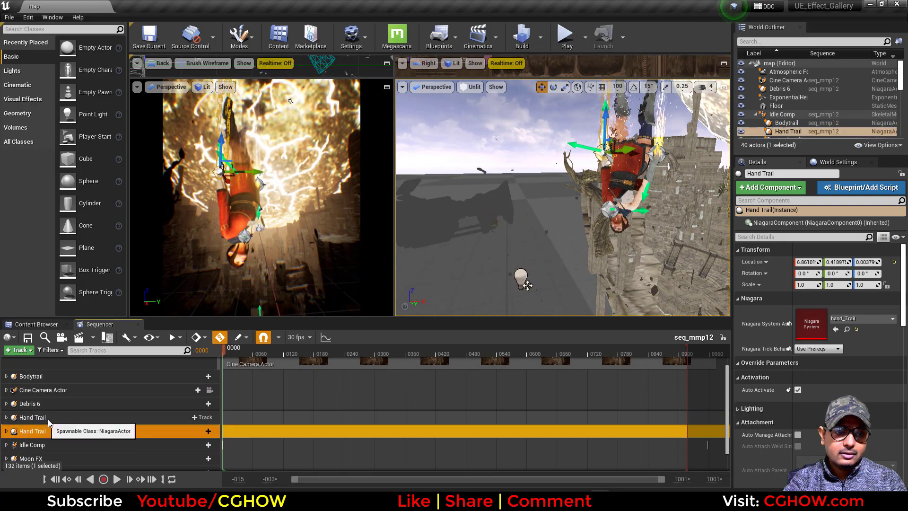
{"action": "scroll", "coordinate": [50, 432], "scroll_direction": "down", "scroll_amount": 2}
{"action": "left_click", "coordinate": [40, 434]}
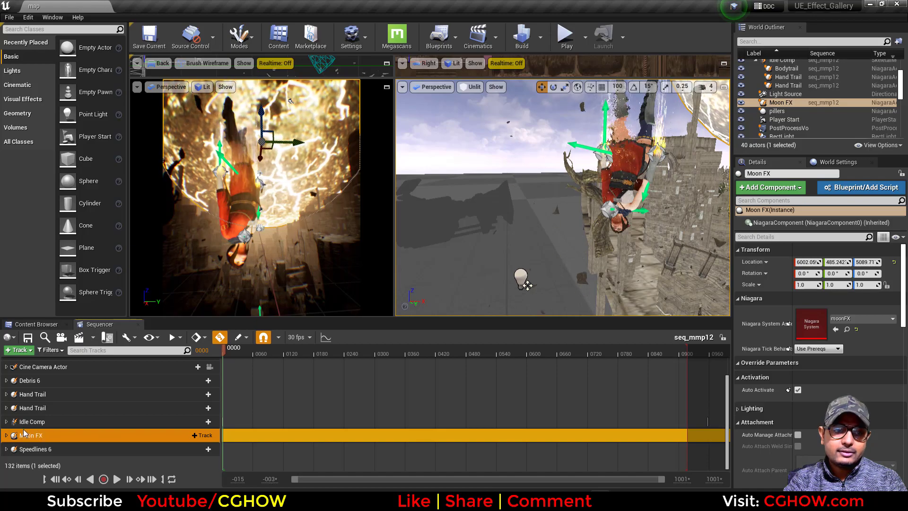
{"action": "left_click", "coordinate": [38, 449]}
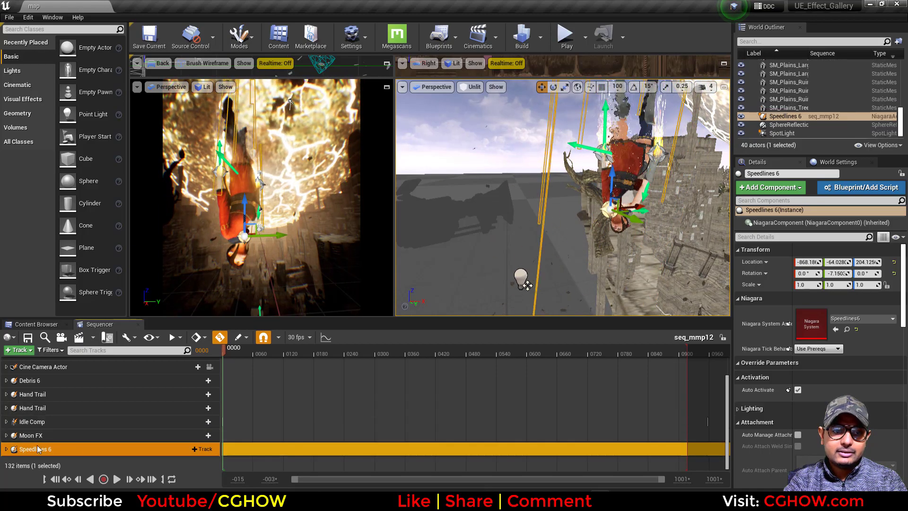
{"action": "scroll", "coordinate": [77, 448], "scroll_direction": "up", "scroll_amount": 4}
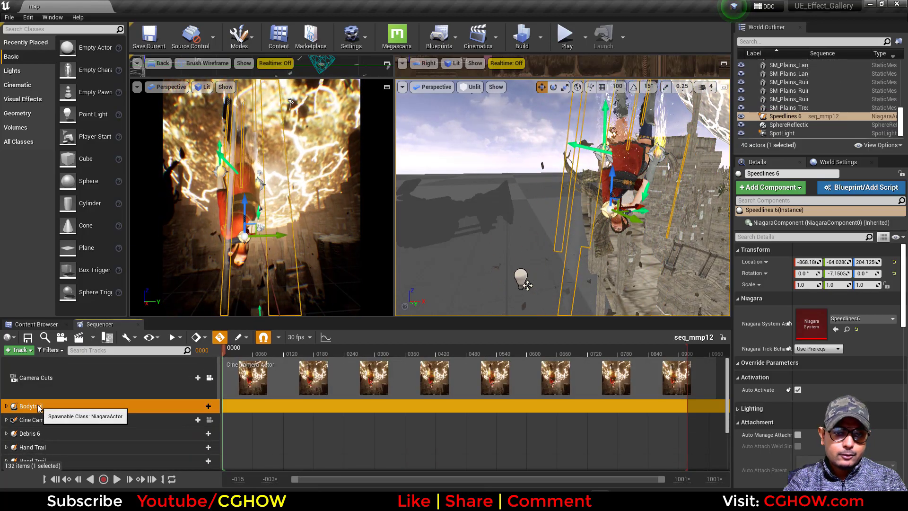
Step: Maximize and enlarge the cinematic camera view, and compare the character with the Bodytrail effect hidden and shown
{"action": "left_click", "coordinate": [47, 406]}
{"action": "scroll", "coordinate": [543, 266], "scroll_direction": "up", "scroll_amount": 4}
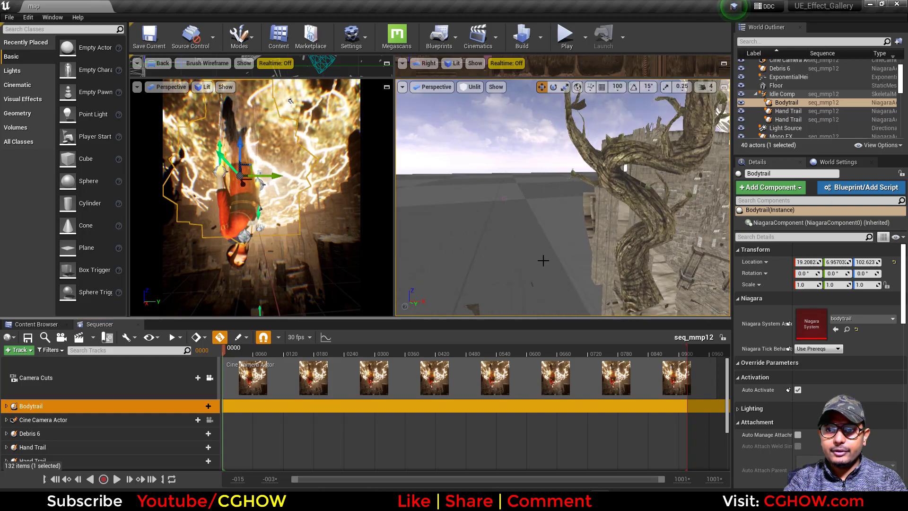
{"action": "right_click_drag", "start_coordinate": [543, 260], "coordinate": [649, 259]}
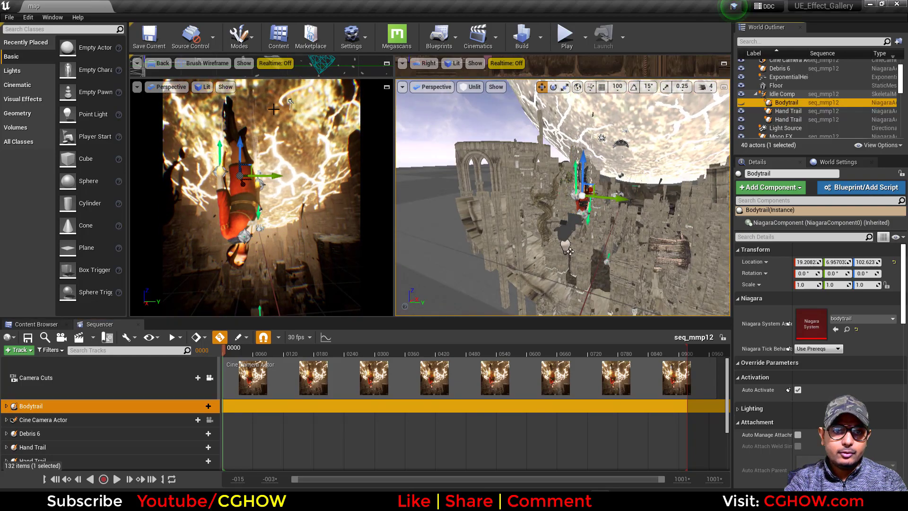
{"action": "left_click", "coordinate": [386, 87]}
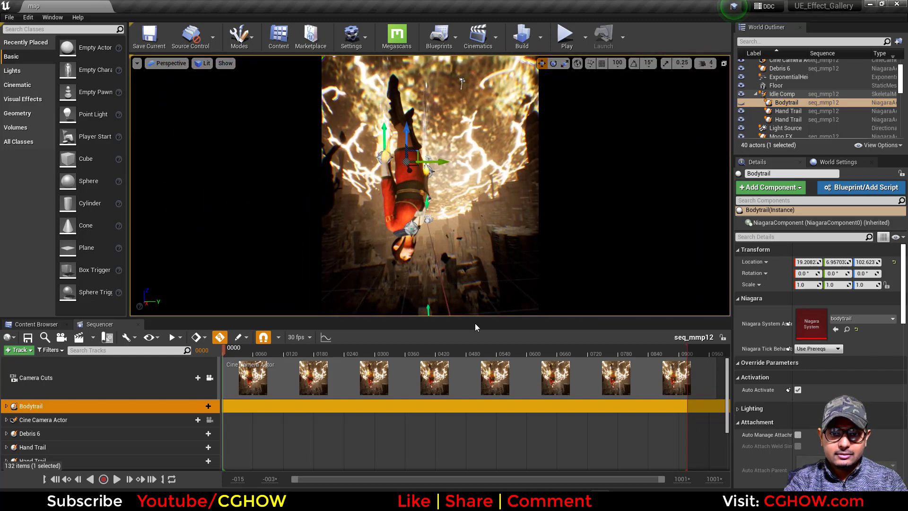
{"action": "left_click_drag", "start_coordinate": [475, 326], "coordinate": [476, 412]}
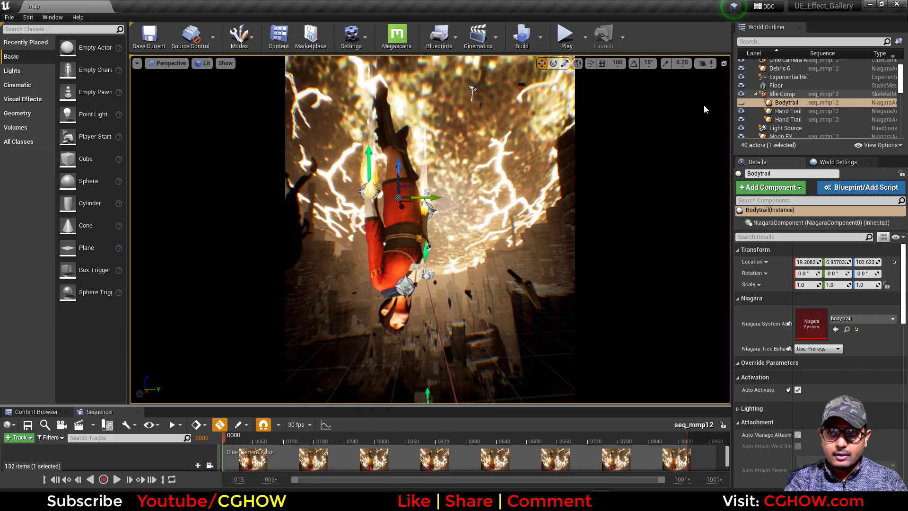
{"action": "left_click", "coordinate": [741, 102]}
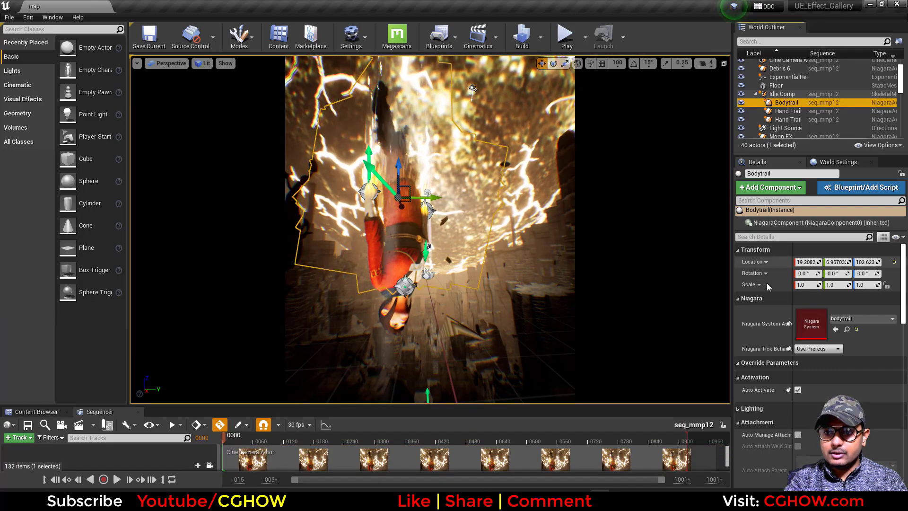
Step: Open the bodytrail Niagara system and isolate its Fountain emitter in the preview
{"action": "double_click", "coordinate": [811, 324]}
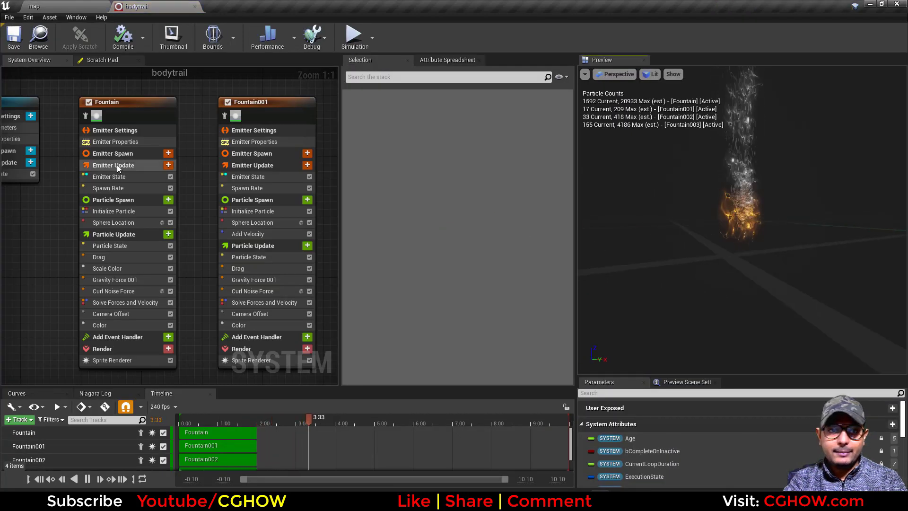
{"action": "scroll", "coordinate": [117, 164], "scroll_direction": "down", "scroll_amount": 5}
{"action": "scroll", "coordinate": [130, 170], "scroll_direction": "up", "scroll_amount": 3}
{"action": "left_click", "coordinate": [98, 140]}
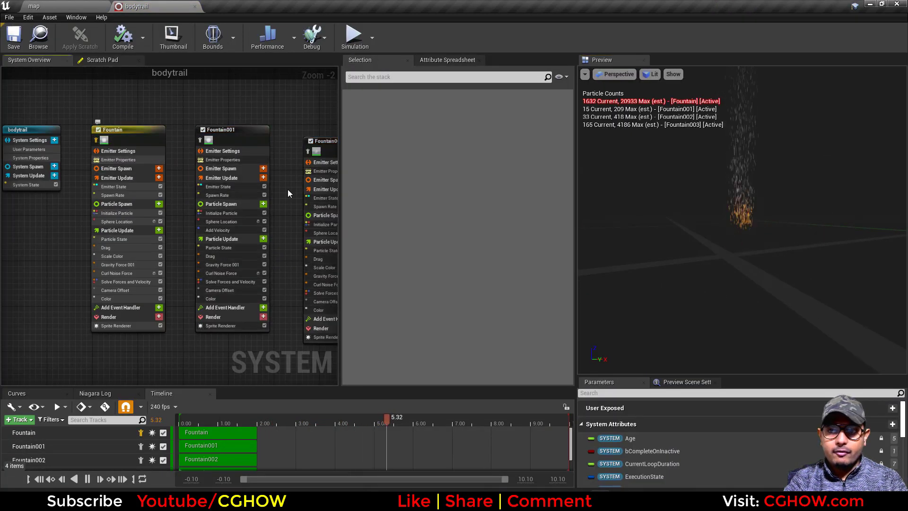
{"action": "mouse_move", "coordinate": [740, 233]}
{"action": "right_mouse_down"}
{"action": "mouse_move", "coordinate": [740, 189]}
{"action": "mouse_move", "coordinate": [741, 222]}
{"action": "right_mouse_up"}
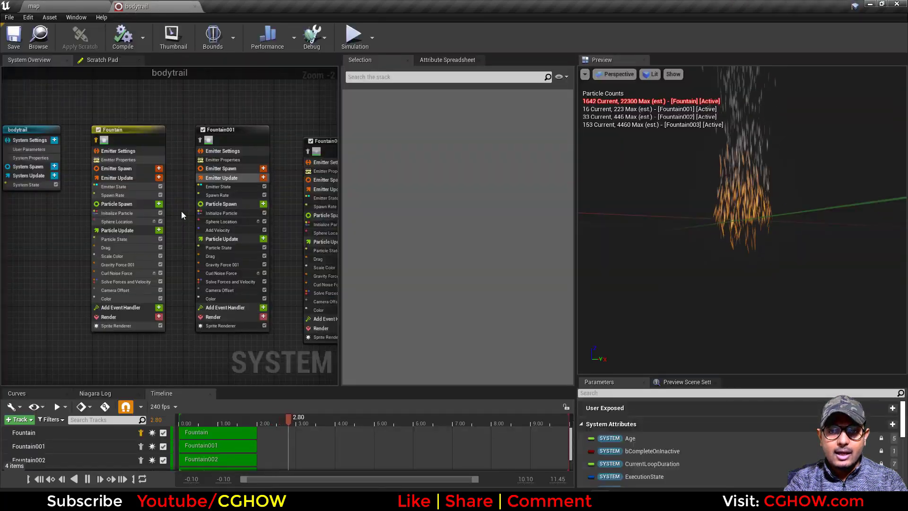
{"action": "scroll", "coordinate": [63, 271], "scroll_direction": "up", "scroll_amount": 2}
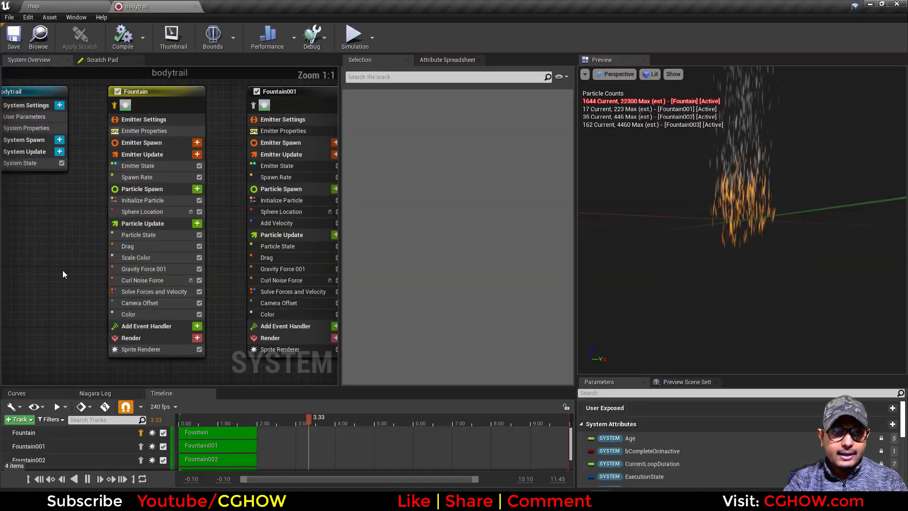
Step: Review the Sprite Renderer material and alignment, Emitter State and Spawn Rate of bodytrail's Fountain emitter
{"action": "left_click", "coordinate": [147, 349]}
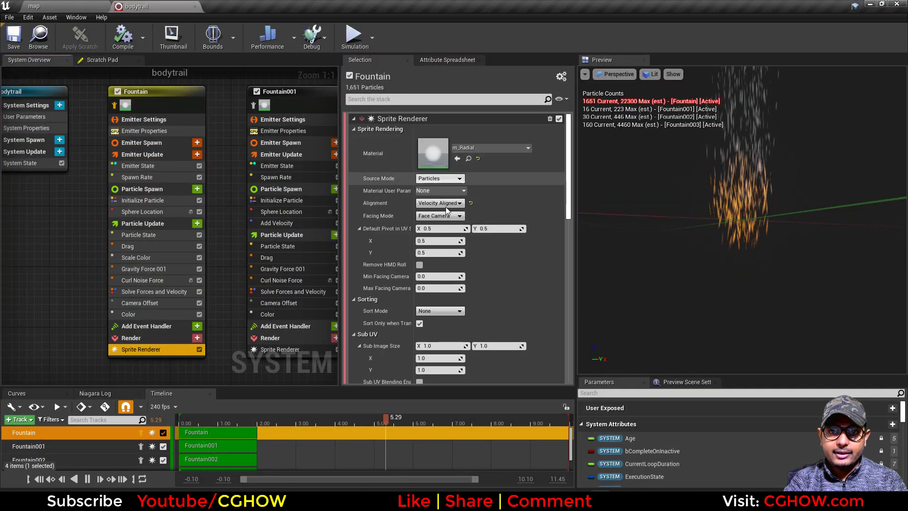
{"action": "left_click", "coordinate": [140, 167]}
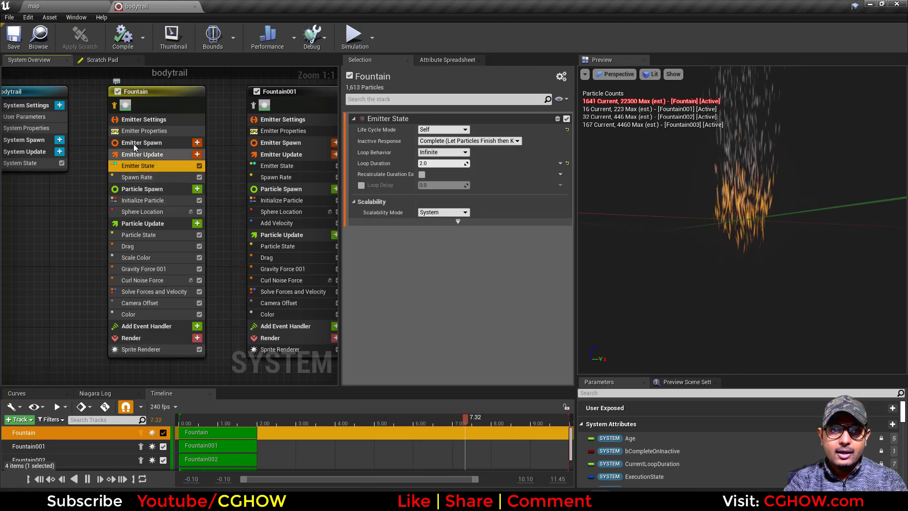
{"action": "left_click", "coordinate": [144, 177]}
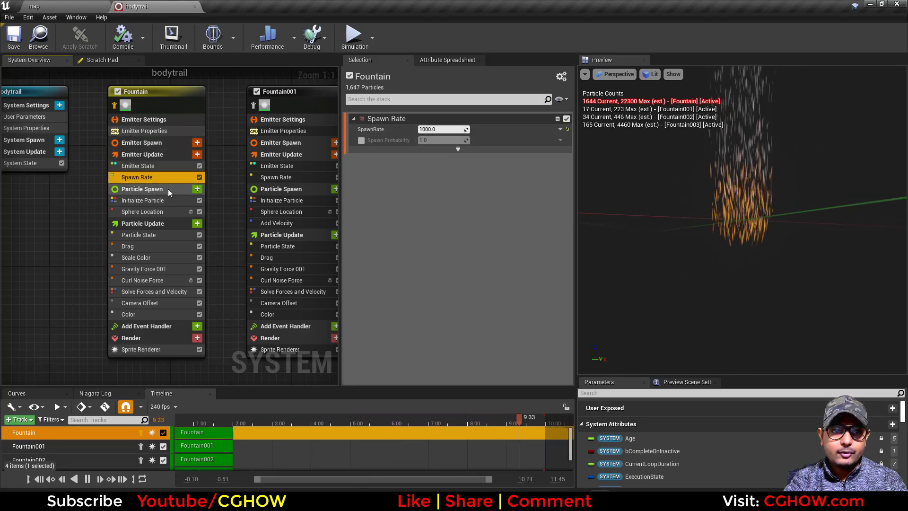
Step: Review Fountain's Initialize Particle and Sphere Location settings, and turn on debug drawing of the spawn sphere
{"action": "left_click", "coordinate": [143, 200]}
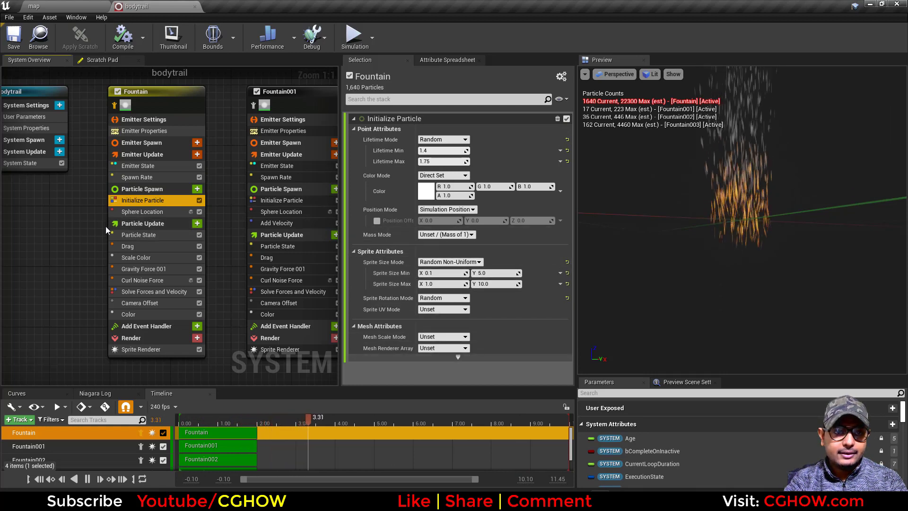
{"action": "left_click", "coordinate": [143, 212]}
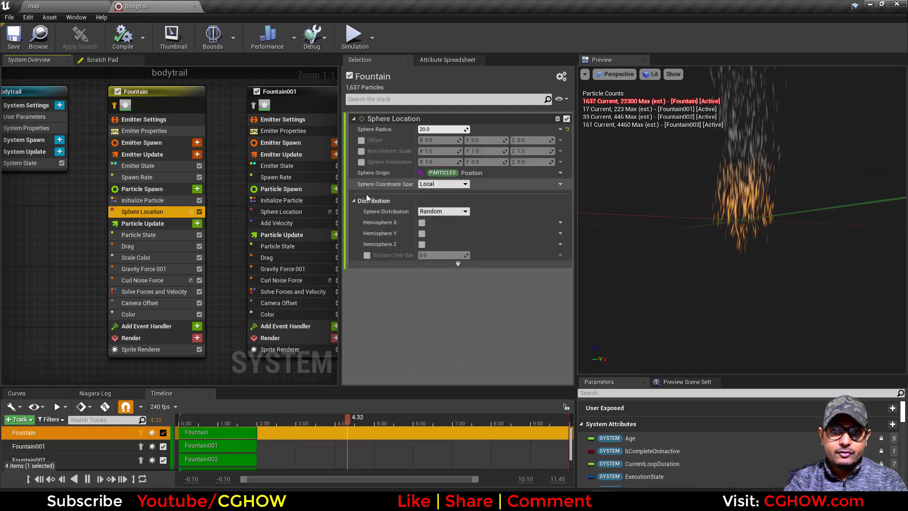
{"action": "left_click", "coordinate": [191, 212]}
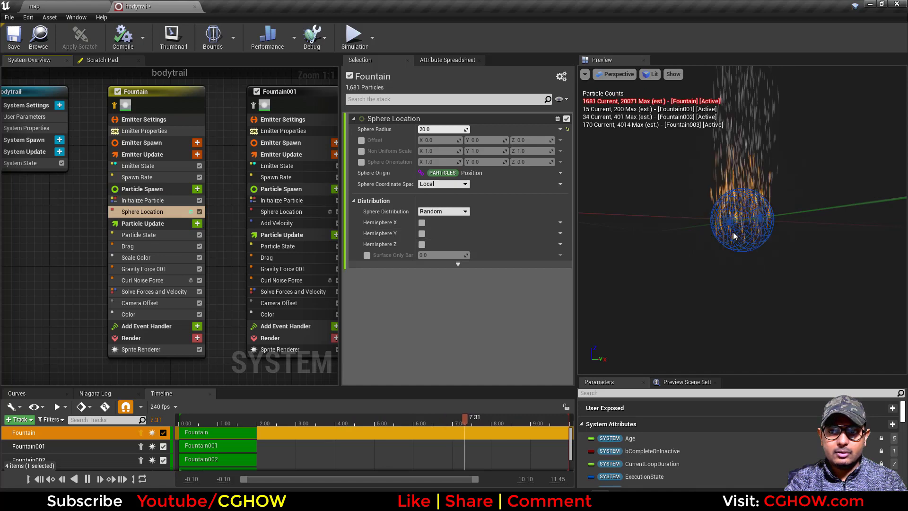
Step: Review the Drag, Scale Color alpha curve and Gravity Force 001 random range in Fountain's Particle Update
{"action": "left_click", "coordinate": [128, 246]}
{"action": "left_click", "coordinate": [154, 258]}
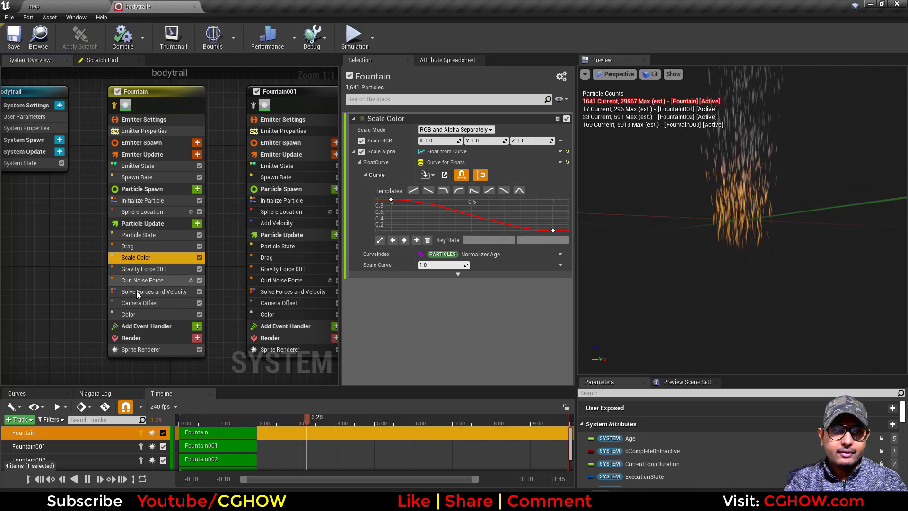
{"action": "left_click", "coordinate": [156, 269]}
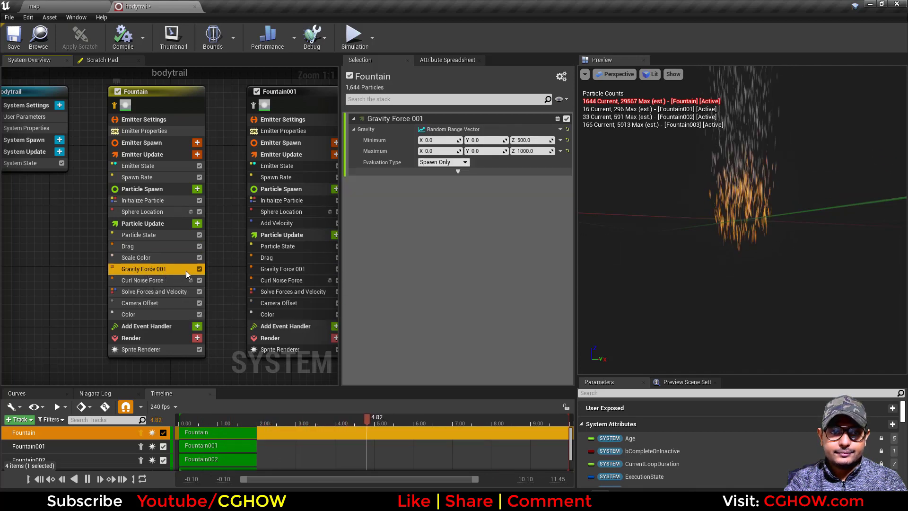
{"action": "left_click", "coordinate": [151, 259]}
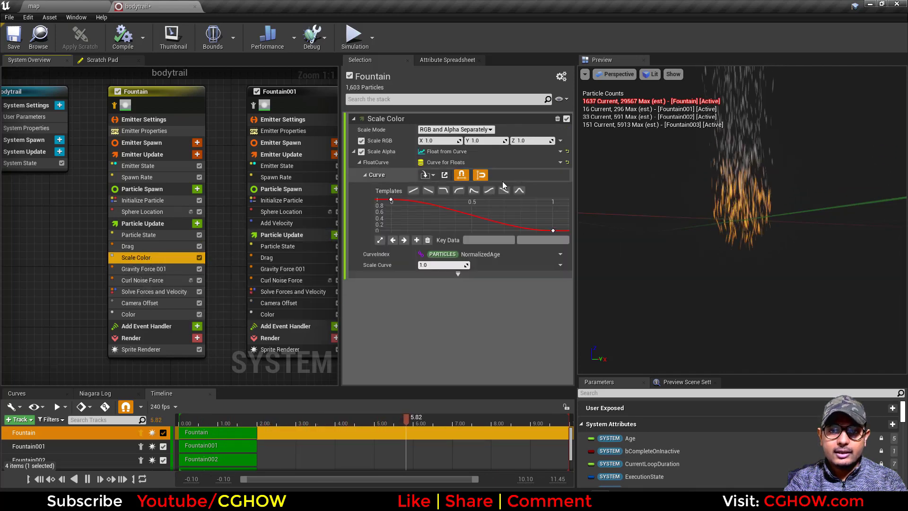
Step: Review the Gravity Force 001, Curl Noise Force, Camera Offset and Color curve settings in Fountain's Particle Update
{"action": "left_click", "coordinate": [142, 269]}
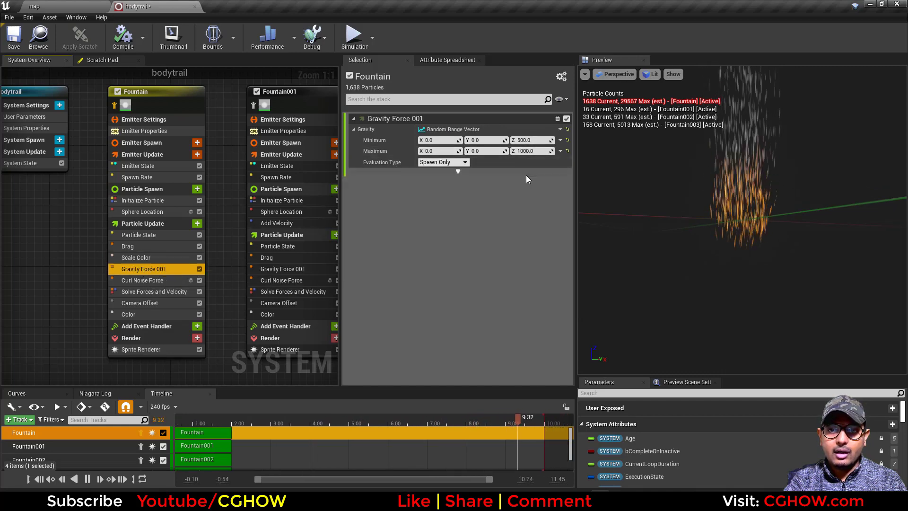
{"action": "left_click", "coordinate": [142, 281]}
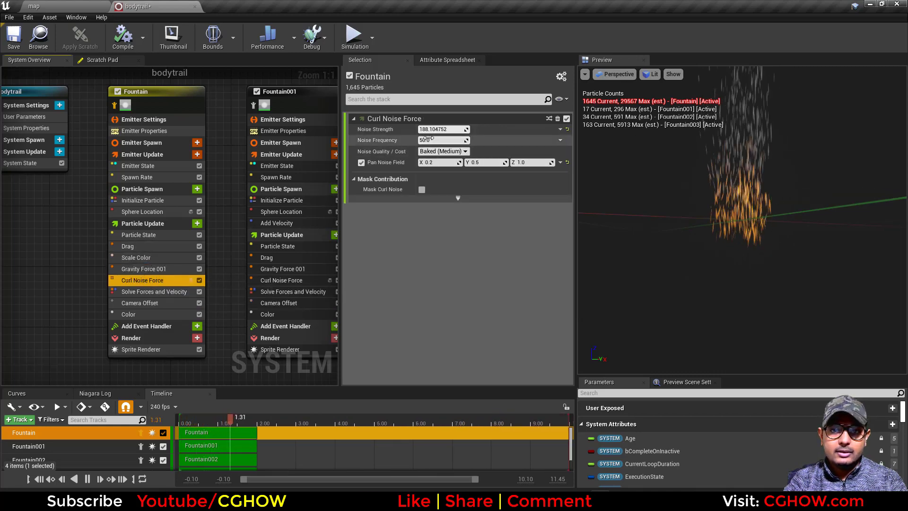
{"action": "left_click", "coordinate": [141, 307]}
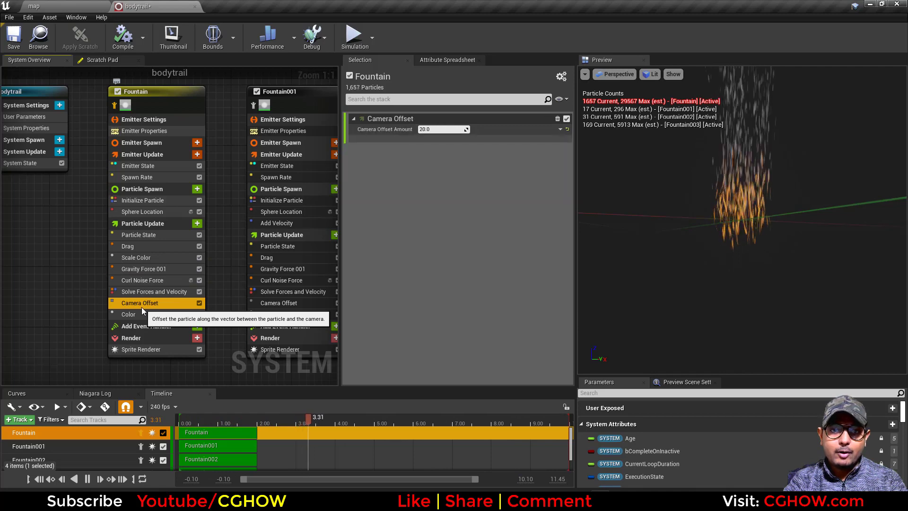
{"action": "left_click", "coordinate": [143, 313]}
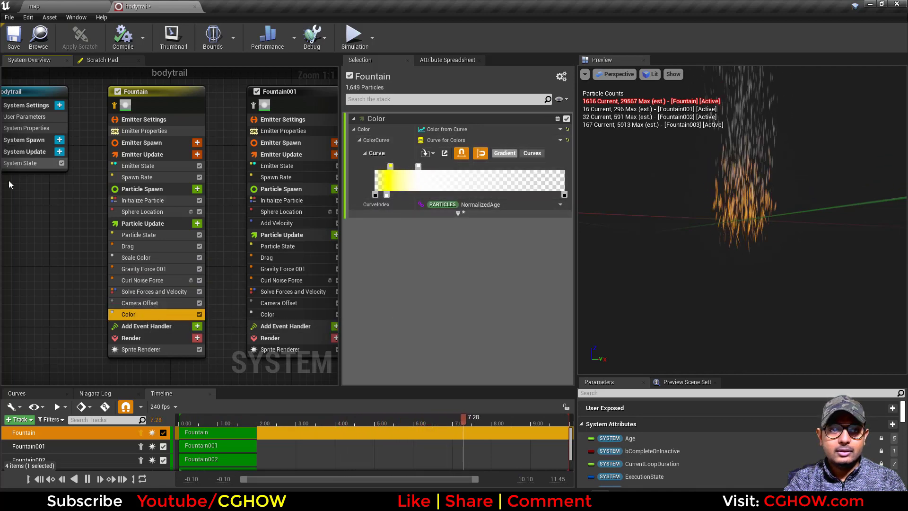
Step: Isolate the Fountain001 emitter in the preview and review its Spawn Rate, Color and Initialize Particle settings
{"action": "right_click_drag", "start_coordinate": [173, 156], "coordinate": [125, 172]}
{"action": "left_click", "coordinate": [205, 121]}
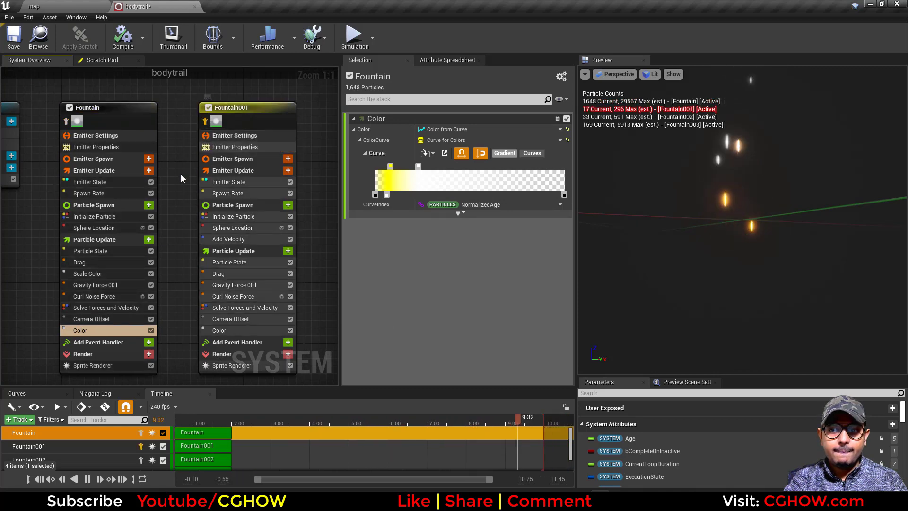
{"action": "left_click", "coordinate": [225, 192]}
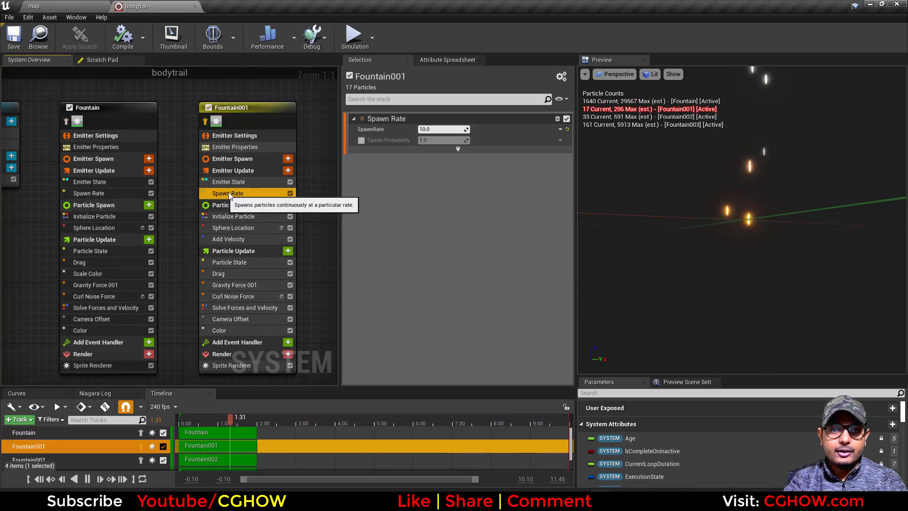
{"action": "left_click", "coordinate": [245, 330]}
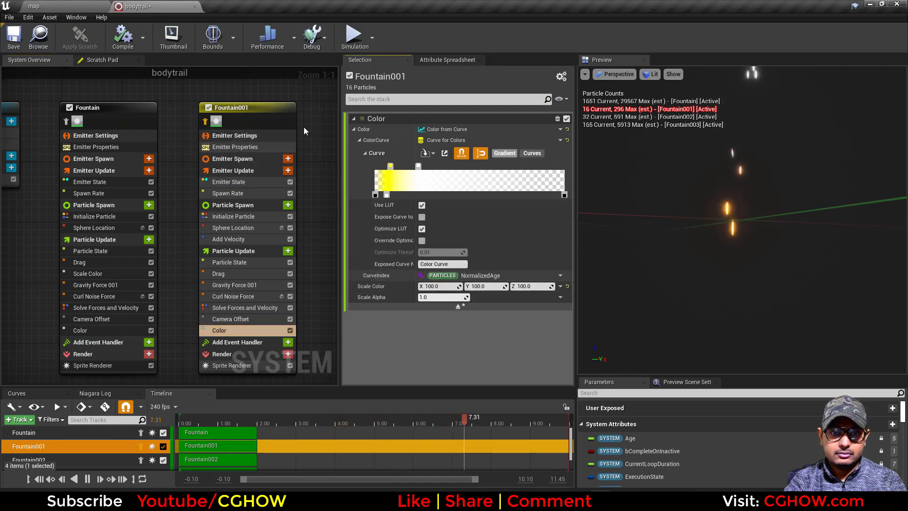
{"action": "right_click_drag", "start_coordinate": [303, 127], "coordinate": [260, 126]}
{"action": "left_click", "coordinate": [181, 215]}
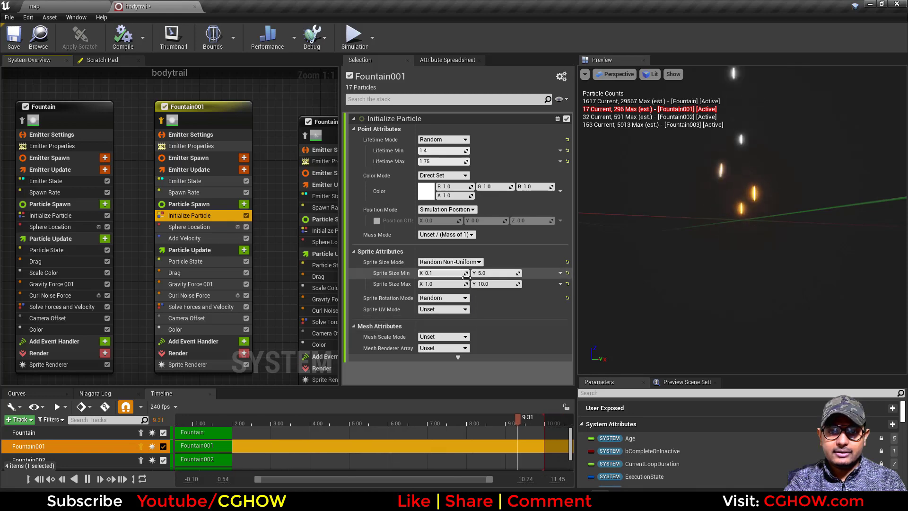
Step: Isolate the Fountain002 emitter in the preview and open the M_Glow02 material used by its Sprite Renderer
{"action": "right_click_drag", "start_coordinate": [277, 172], "coordinate": [147, 155]}
{"action": "left_click", "coordinate": [174, 119]}
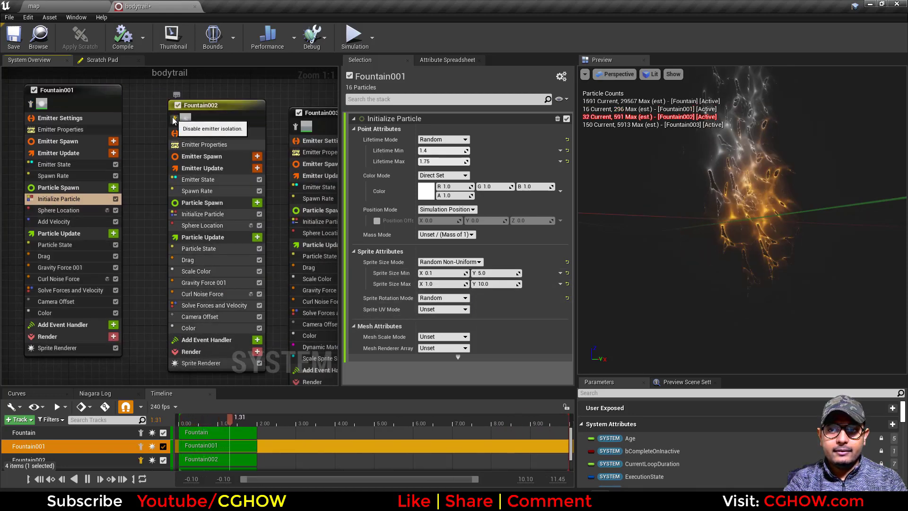
{"action": "right_click_drag", "start_coordinate": [156, 158], "coordinate": [163, 143]}
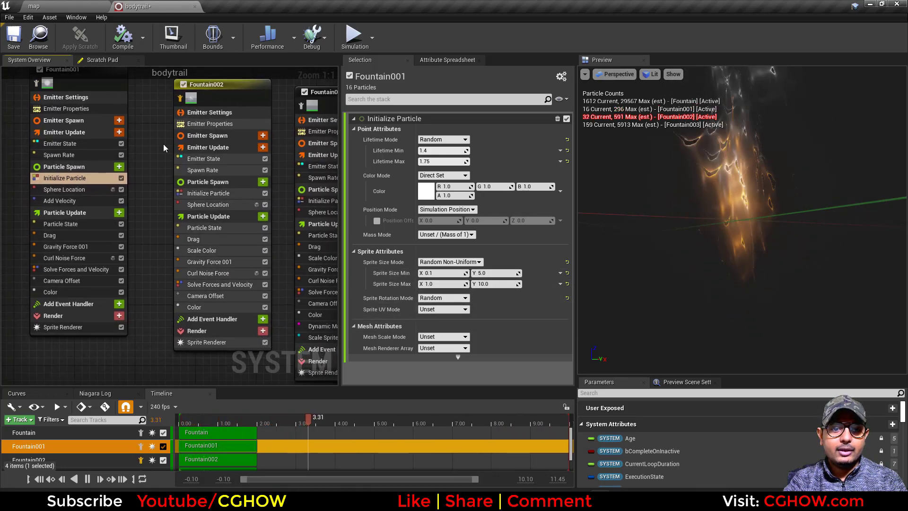
{"action": "left_click", "coordinate": [219, 343]}
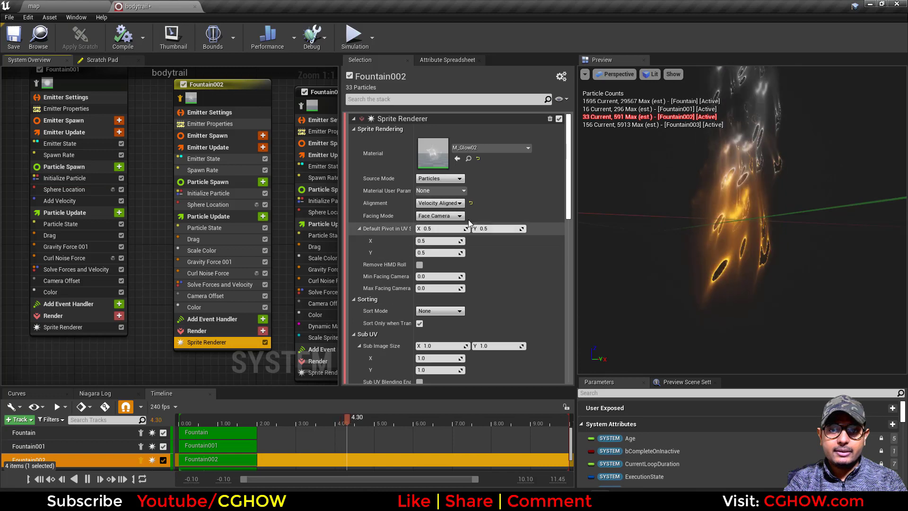
{"action": "double_click", "coordinate": [432, 155]}
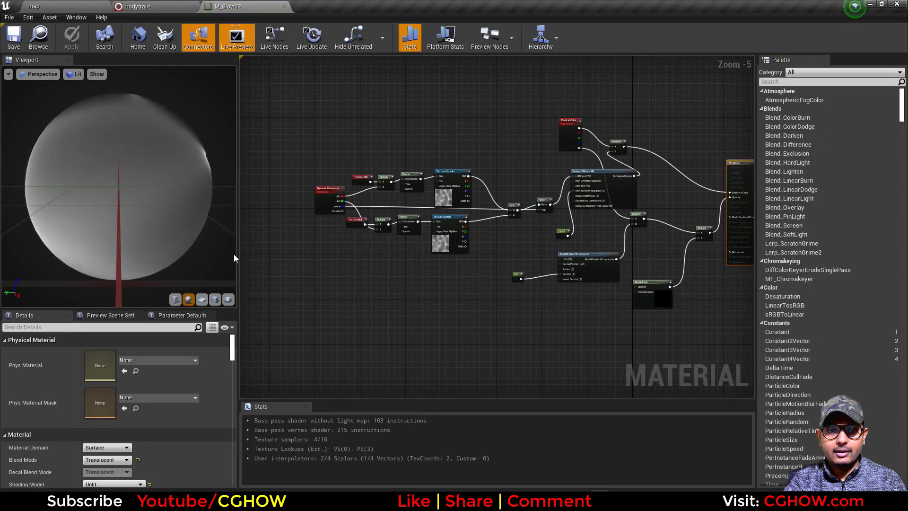
Step: Show the M_Glow02 material on a plane in the preview and view it at an angle
{"action": "left_click", "coordinate": [201, 300]}
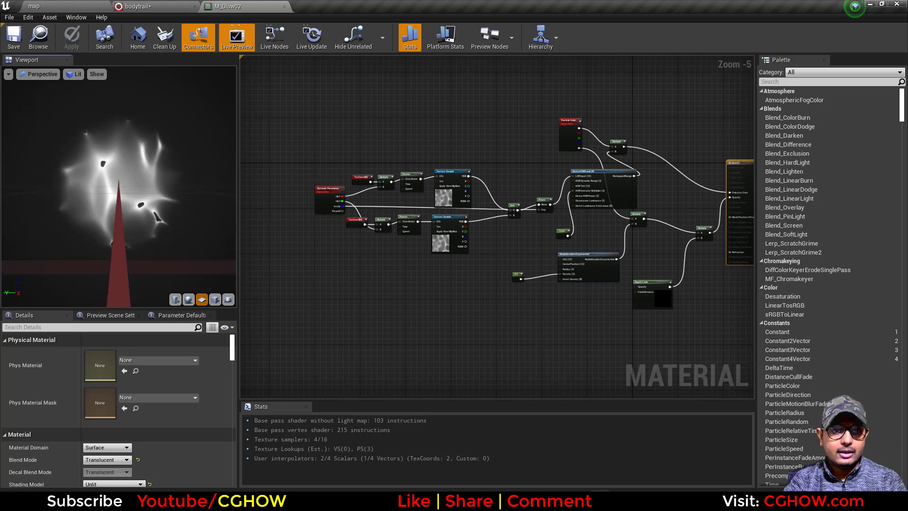
{"action": "right_click_drag", "start_coordinate": [162, 213], "coordinate": [162, 228]}
{"action": "left_click_drag", "start_coordinate": [162, 228], "coordinate": [118, 214]}
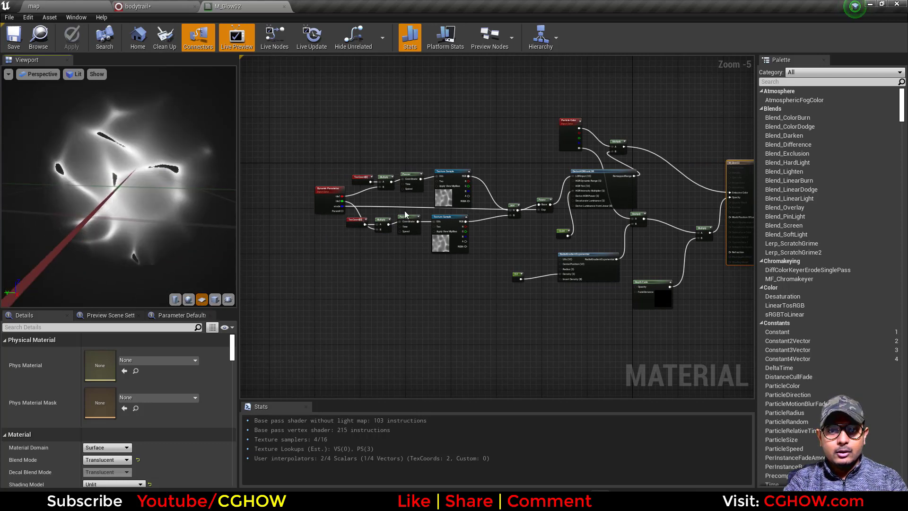
Step: Preview the upper and lower T_Aura01 Texture Sample nodes of the material one after the other
{"action": "scroll", "coordinate": [426, 208], "scroll_direction": "up", "scroll_amount": 3}
{"action": "left_click", "coordinate": [442, 196]}
{"action": "key", "text": "space"}
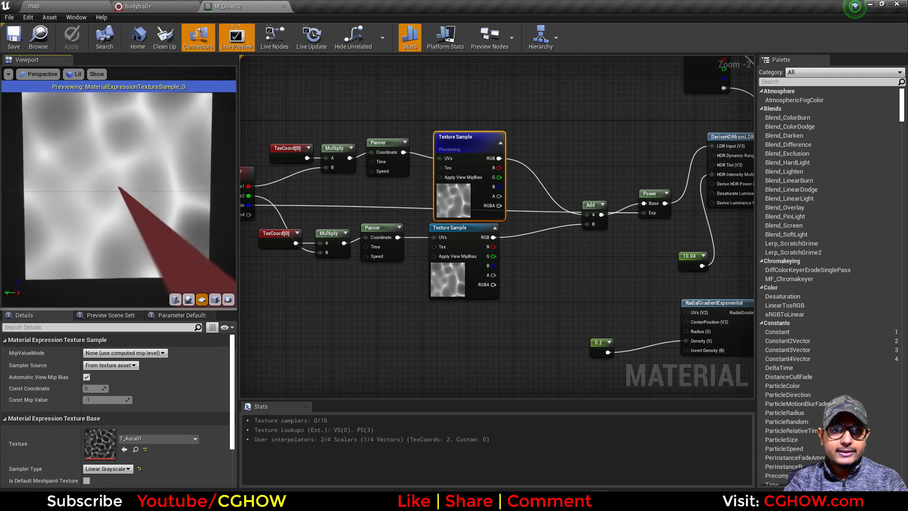
{"action": "left_click", "coordinate": [447, 277]}
{"action": "key", "text": "space"}
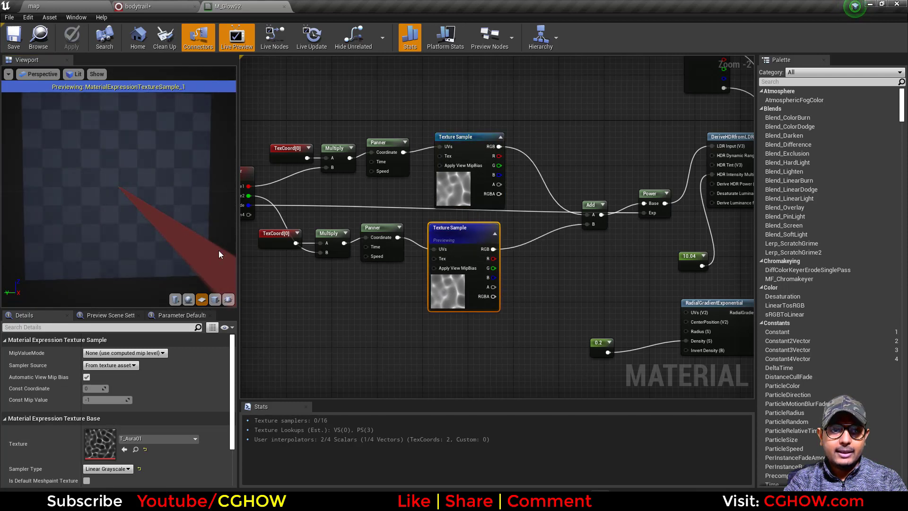
Step: Preview the Add node that combines both Texture Samples, and the Power node that follows it
{"action": "right_click_drag", "start_coordinate": [591, 231], "coordinate": [519, 263]}
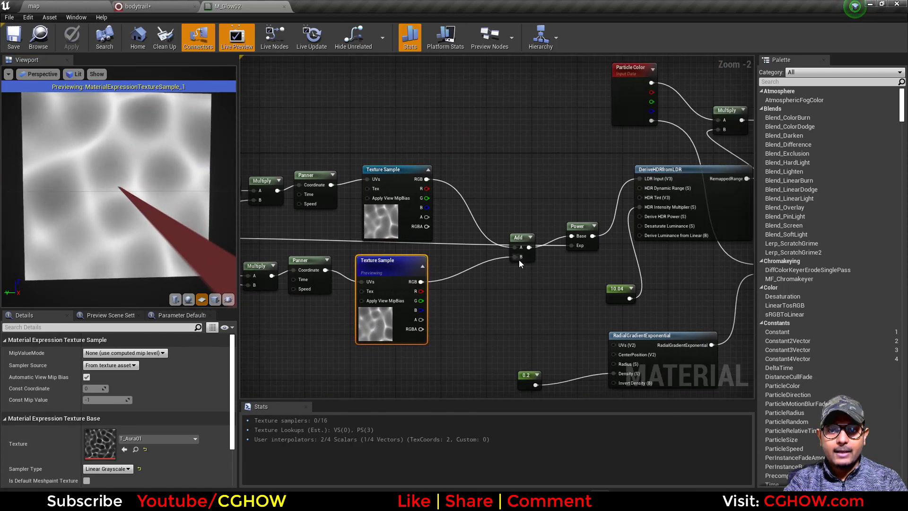
{"action": "left_click", "coordinate": [518, 256]}
{"action": "key", "text": "space"}
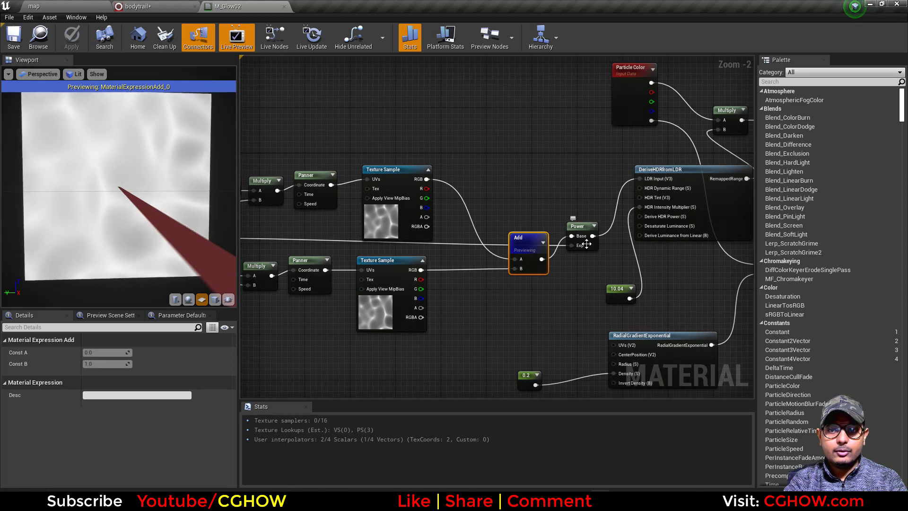
{"action": "left_click", "coordinate": [586, 242]}
{"action": "key", "text": "space"}
Step: Preview the DeriveHDRfromLDR node's output, and stop the node preview to show the complete material again
{"action": "right_click_drag", "start_coordinate": [712, 213], "coordinate": [574, 219]}
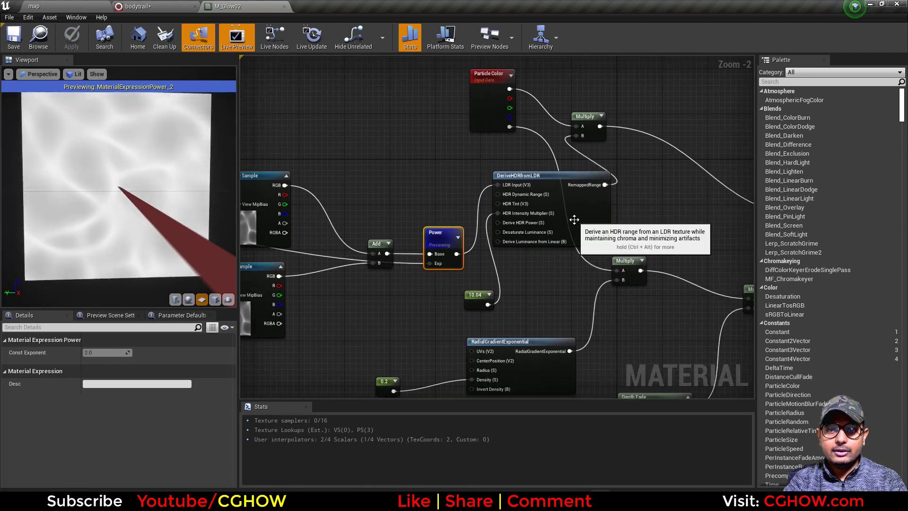
{"action": "left_click", "coordinate": [573, 219]}
{"action": "key", "text": "space"}
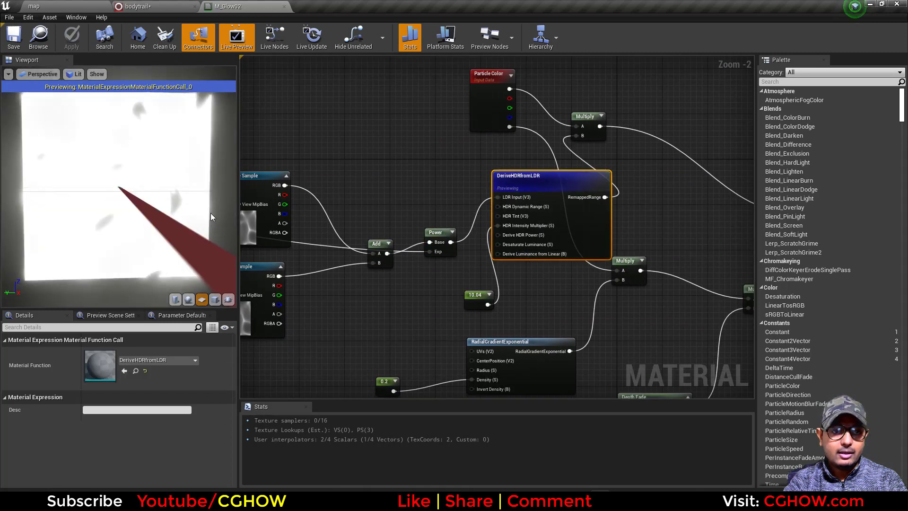
{"action": "key", "text": "space"}
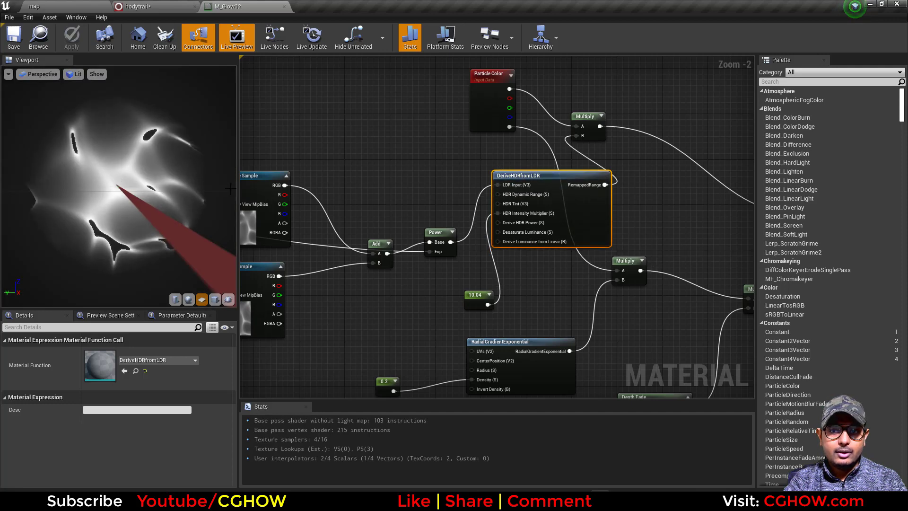